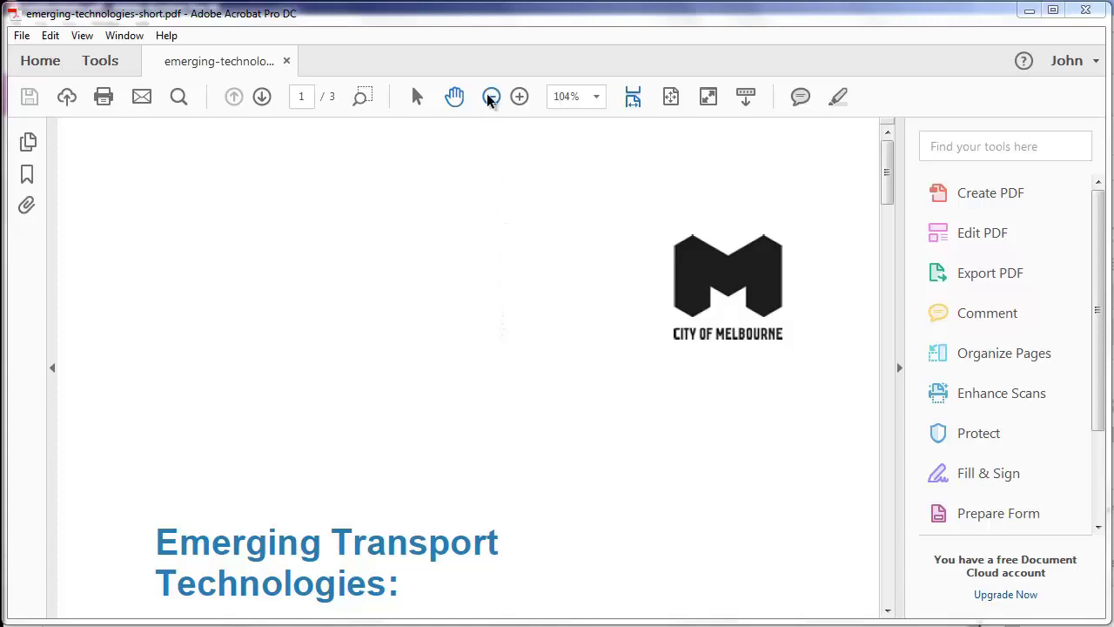
- Start a web or document link and outline its area around the Institute for Sensible Transport logo on page 1
click(490, 97)
click(491, 97)
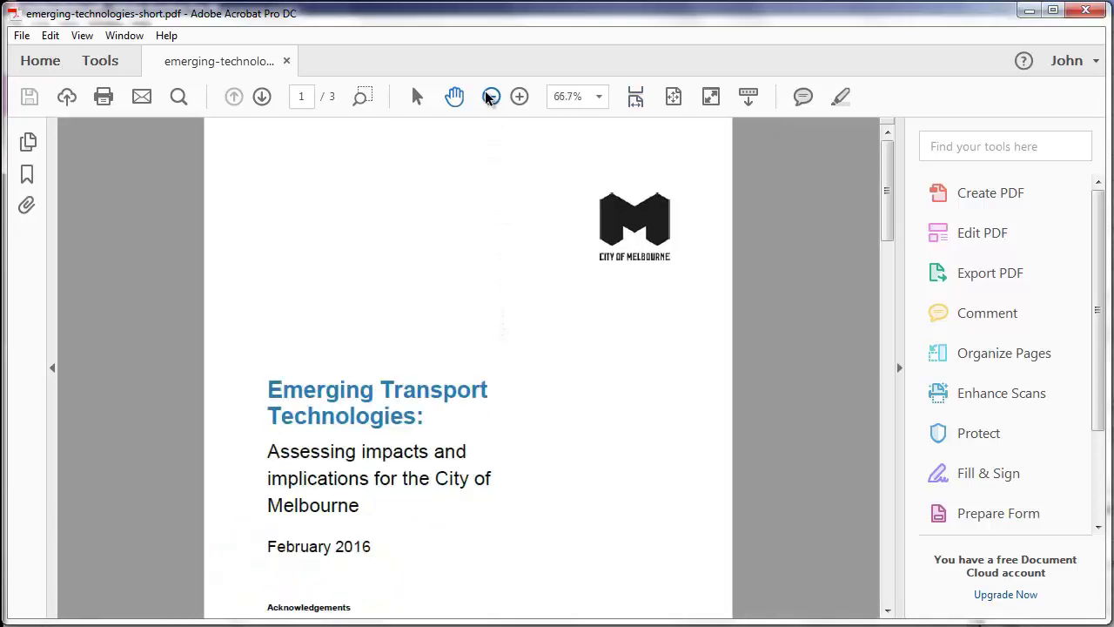
scroll(557, 474, down, 4)
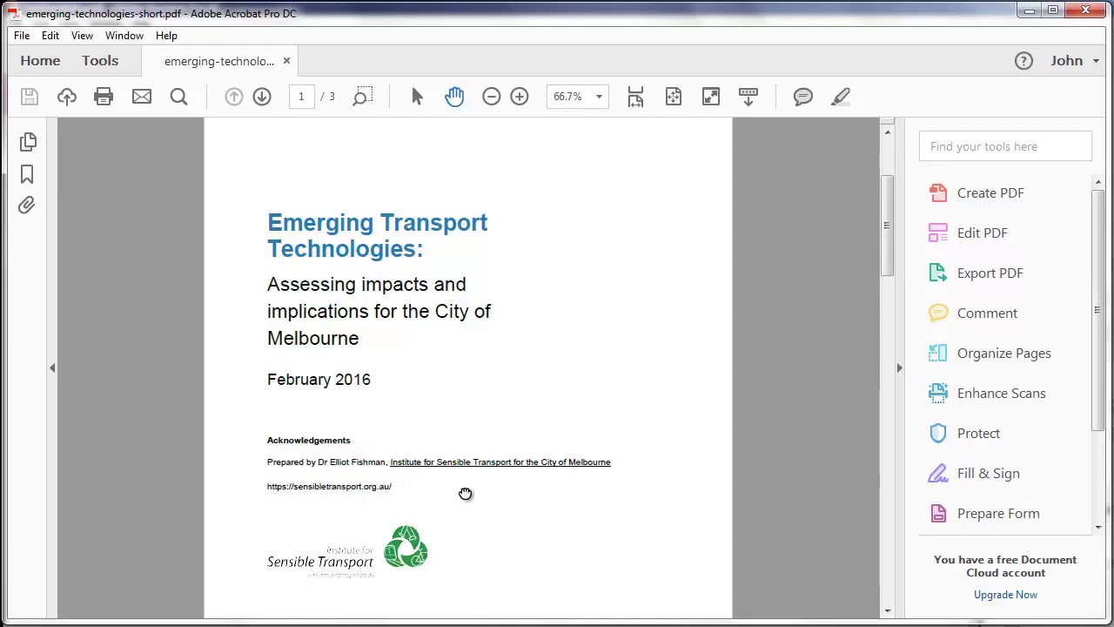
scroll(466, 496, up, 3)
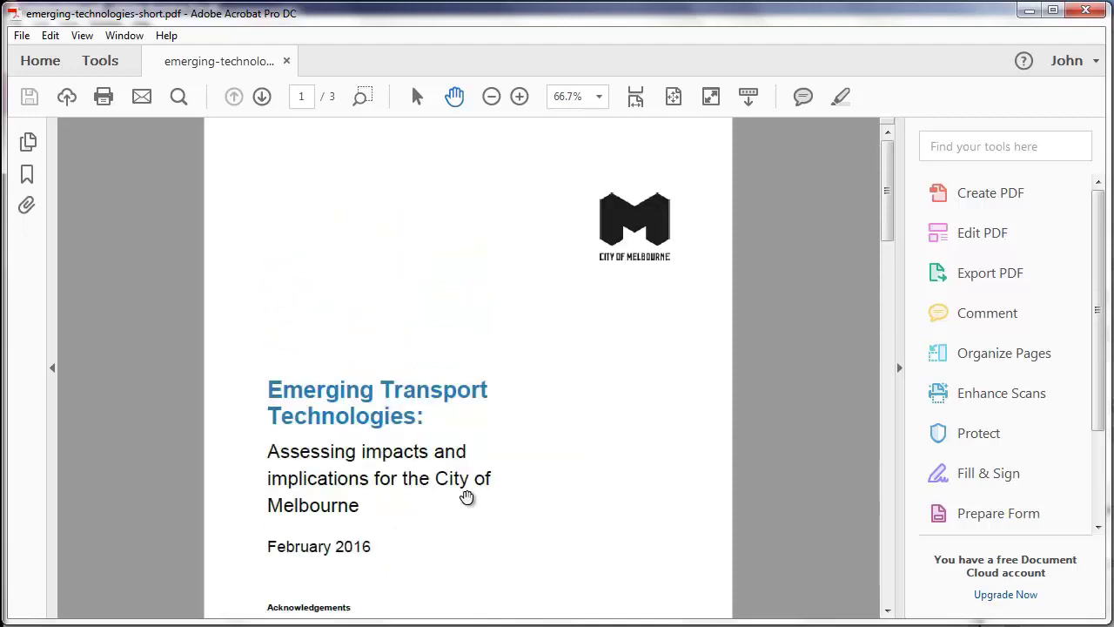
click(968, 237)
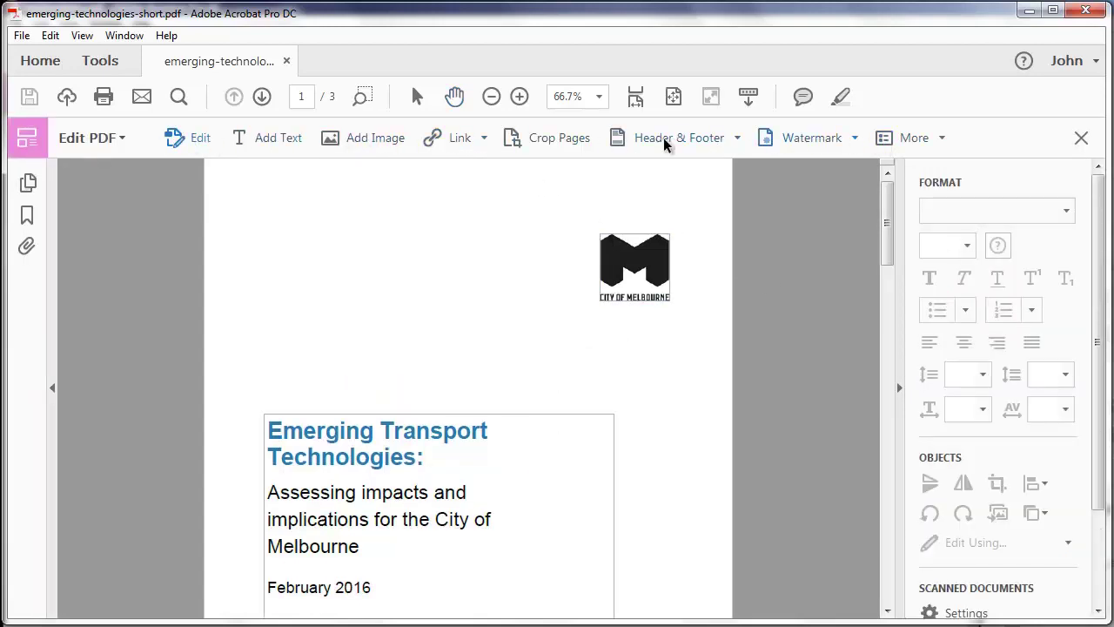
click(485, 139)
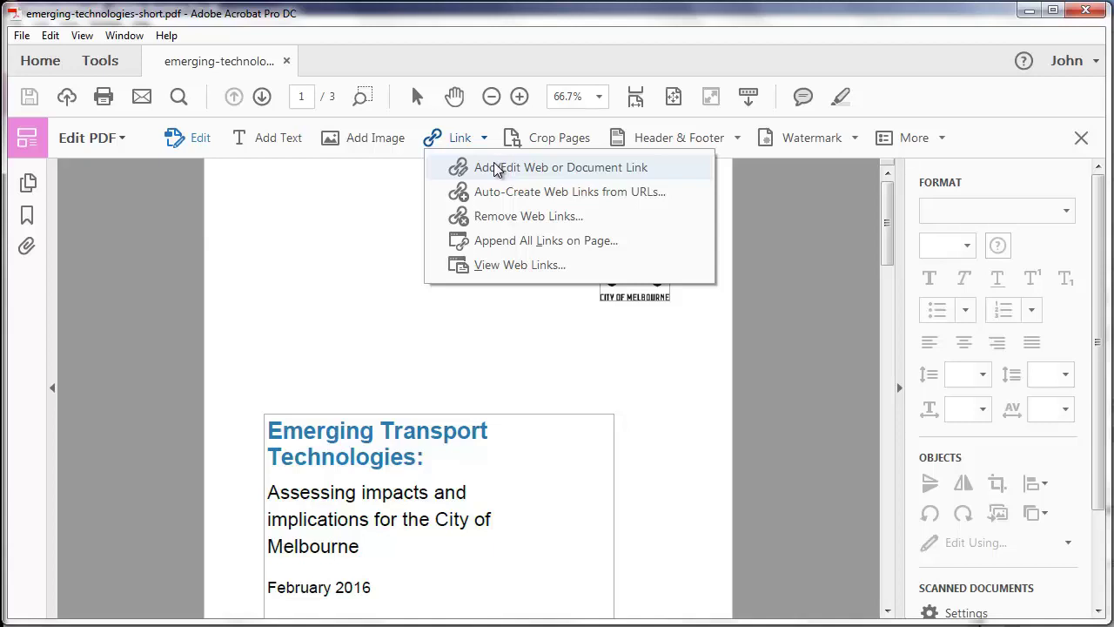
click(496, 168)
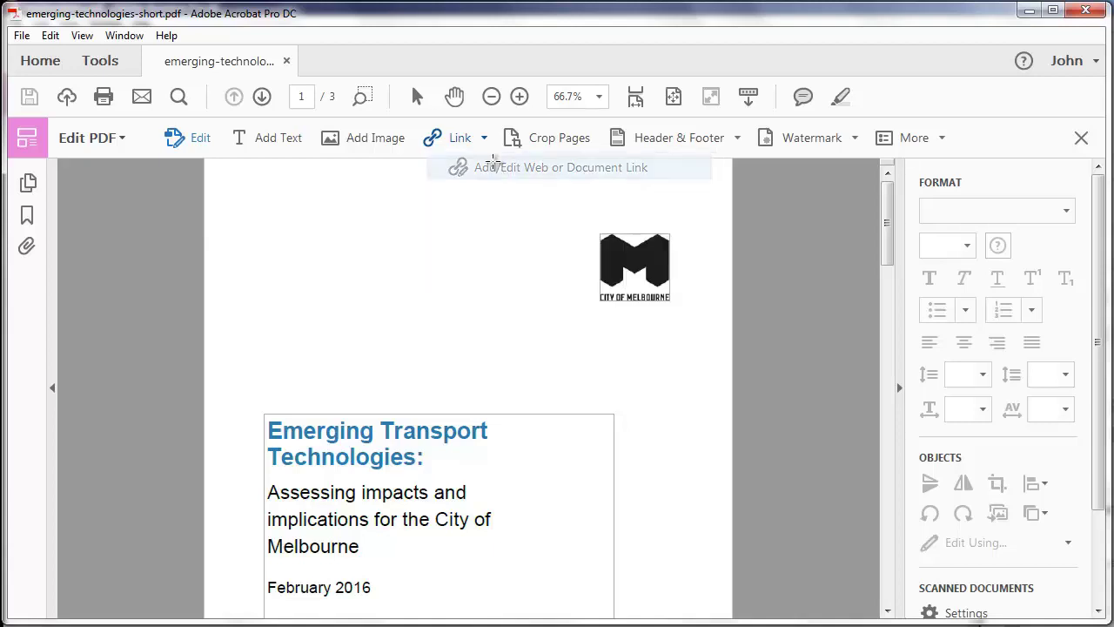
scroll(515, 378, down, 2)
scroll(516, 378, down, 6)
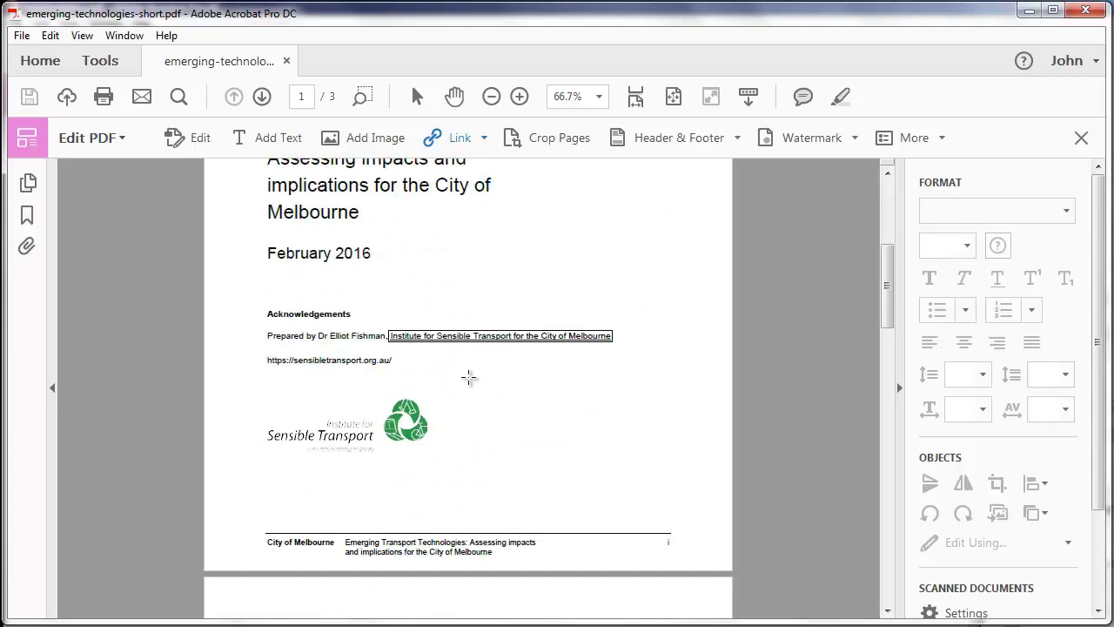
drag(449, 387, 259, 459)
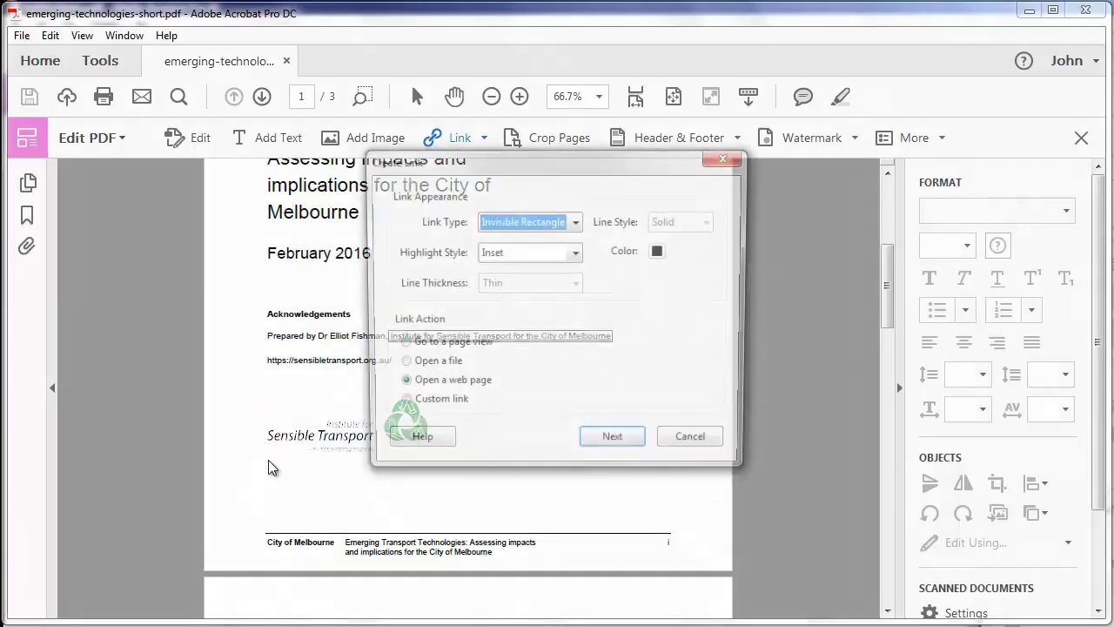
click(500, 224)
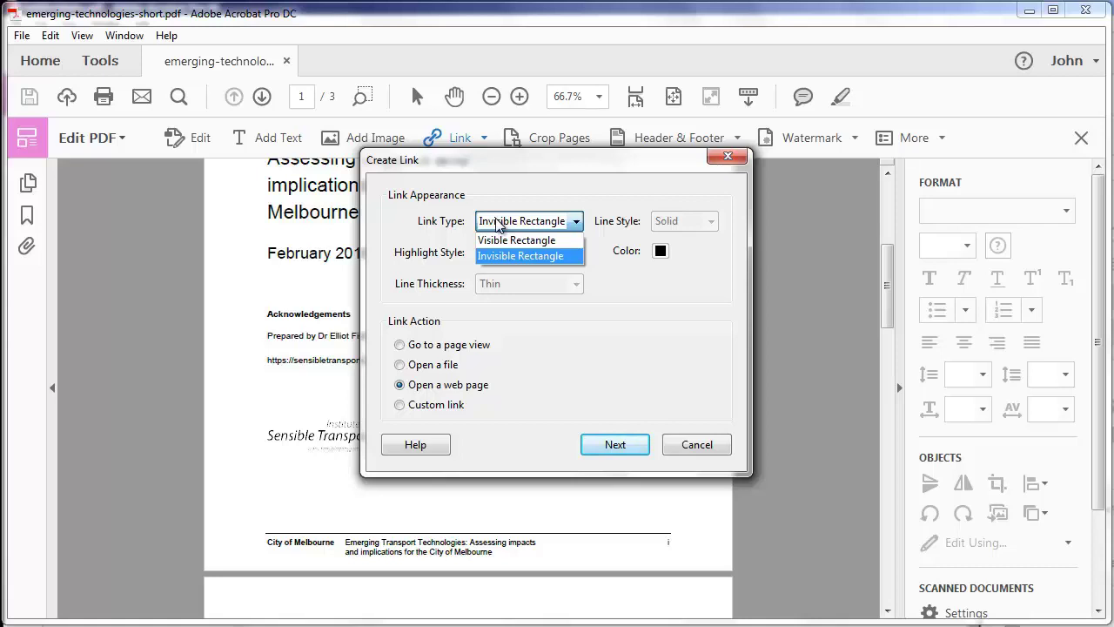
click(500, 223)
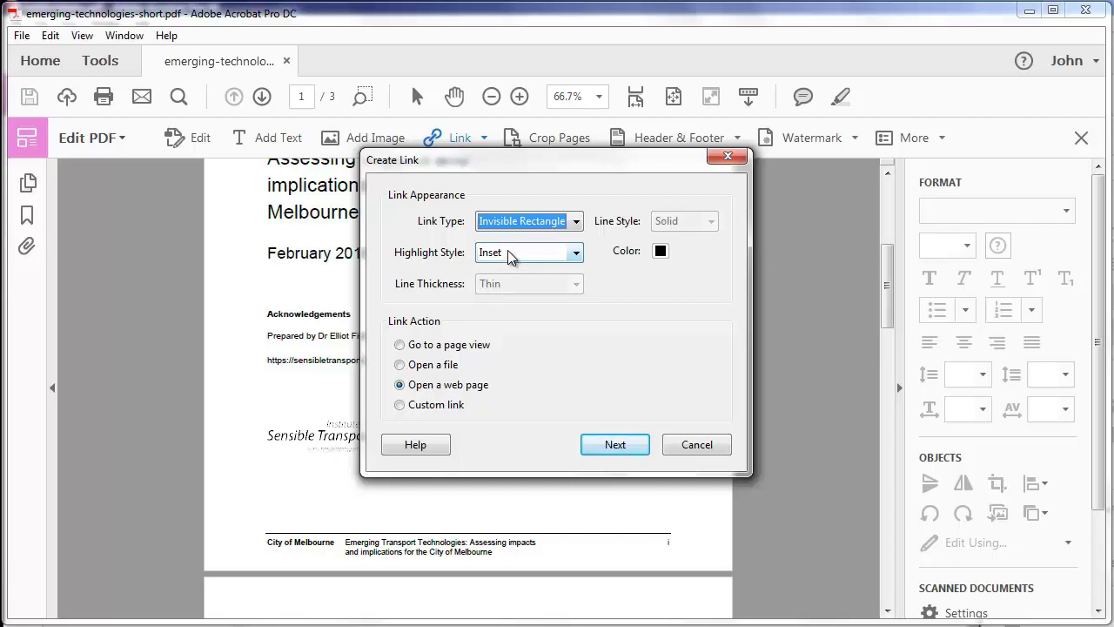
click(508, 252)
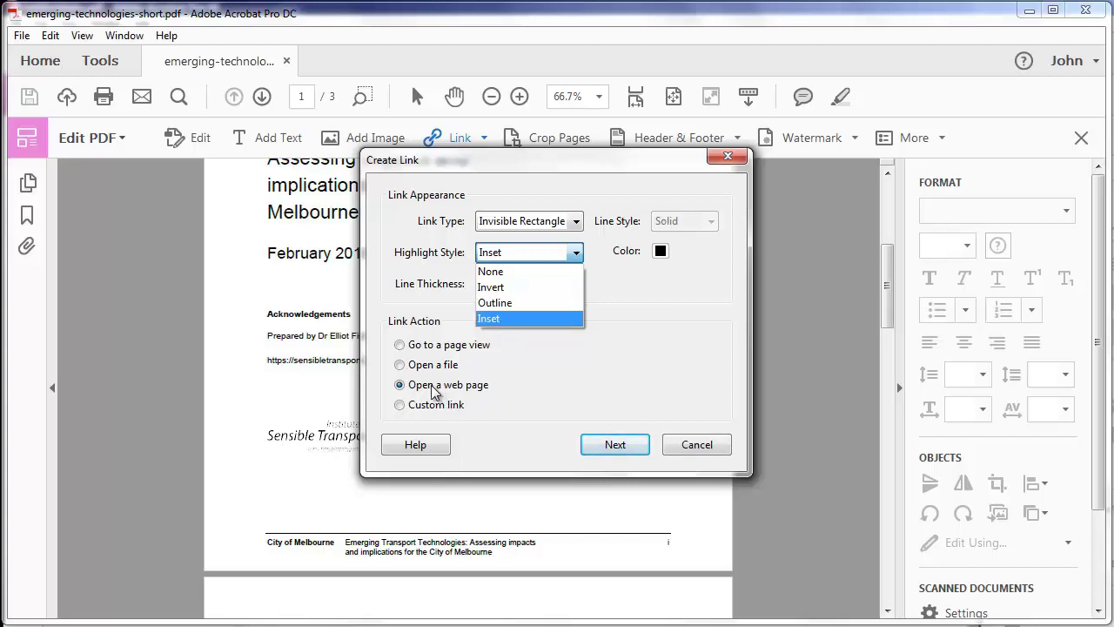
click(603, 442)
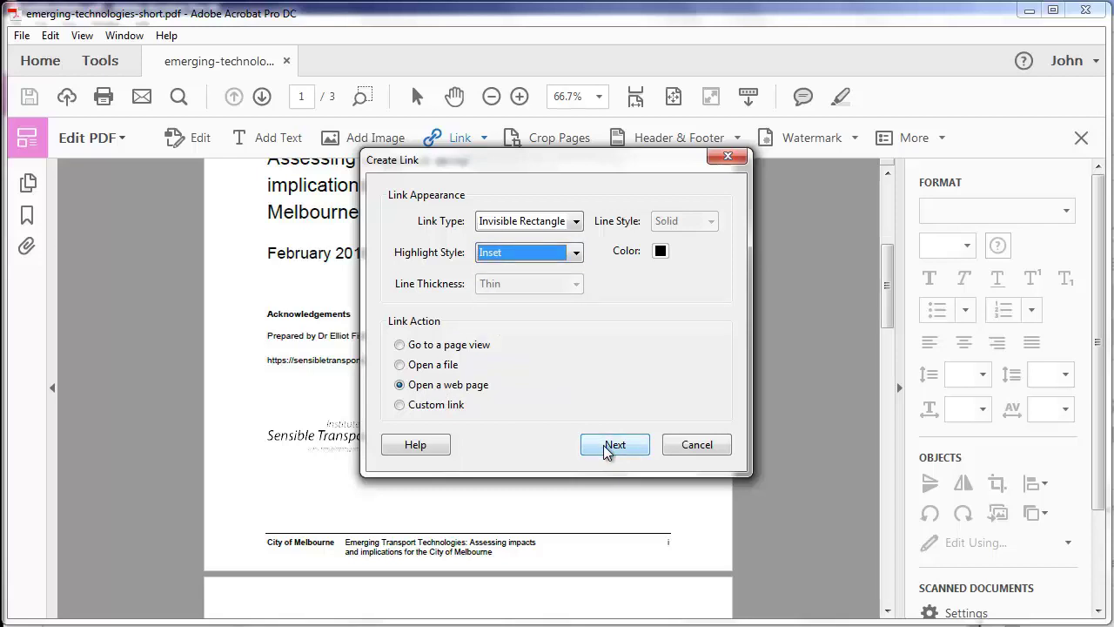
click(603, 443)
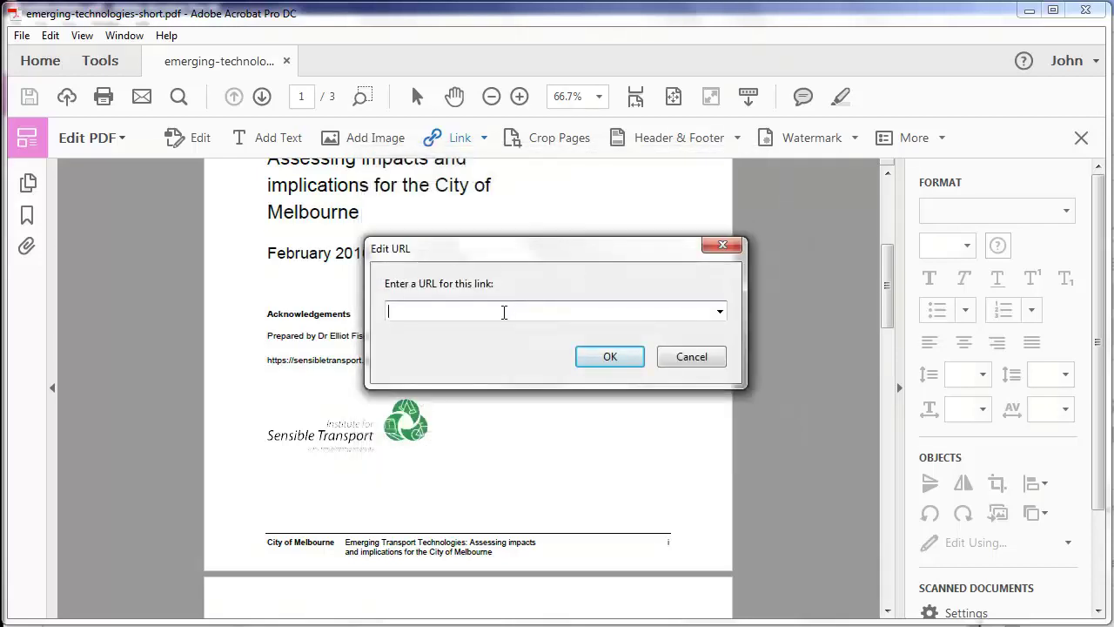
text(https://sensibletransport.org.au/)
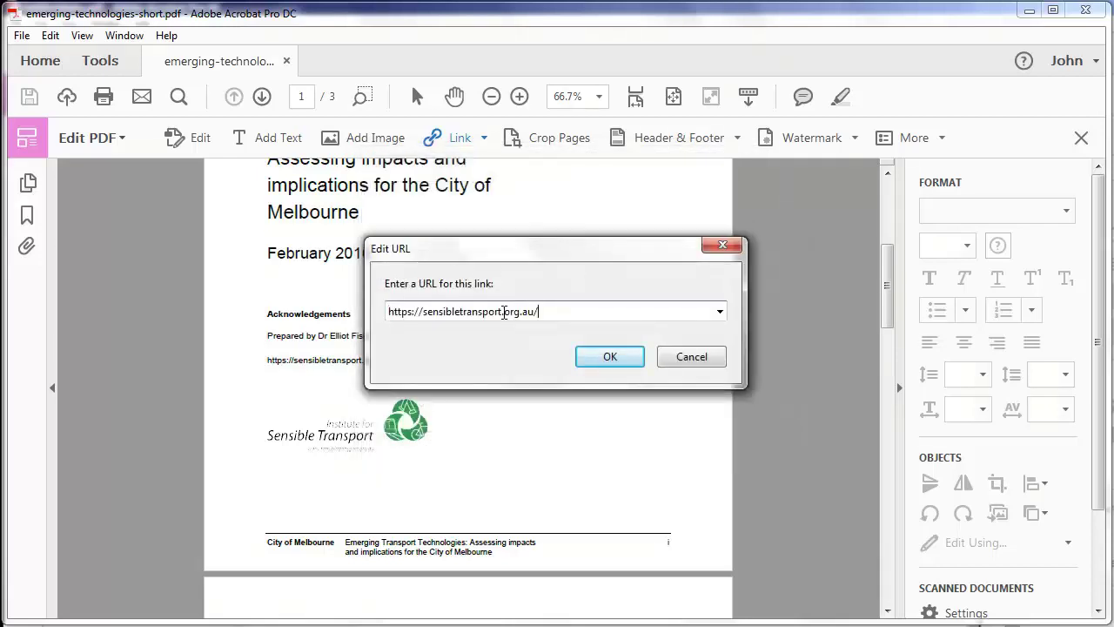
click(609, 356)
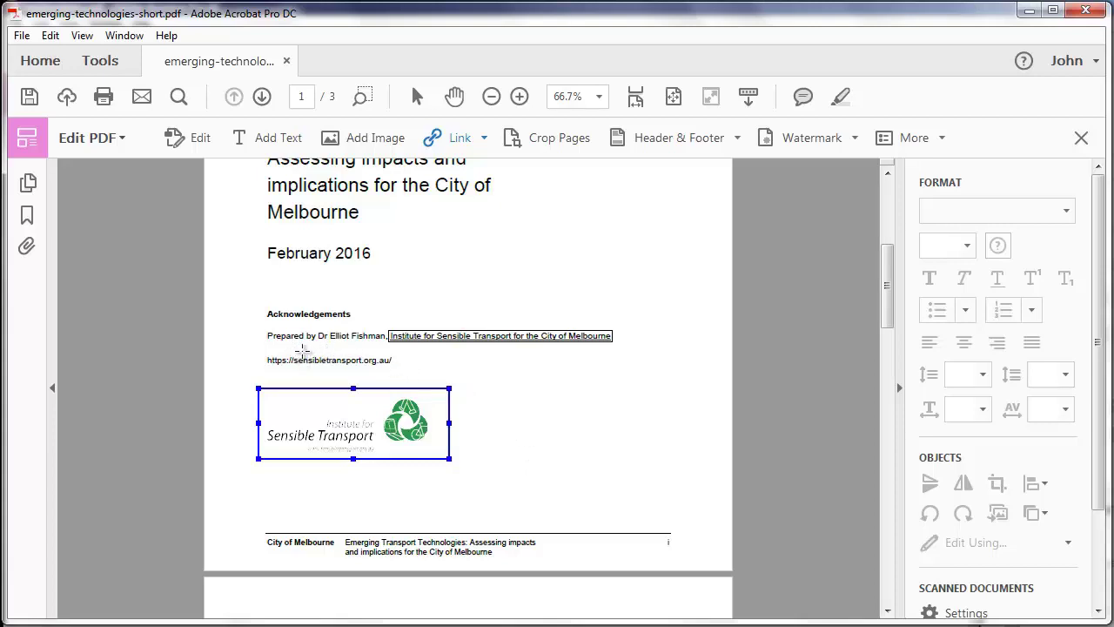
- Try to auto-create web links from the URLs on page 1 only
click(484, 140)
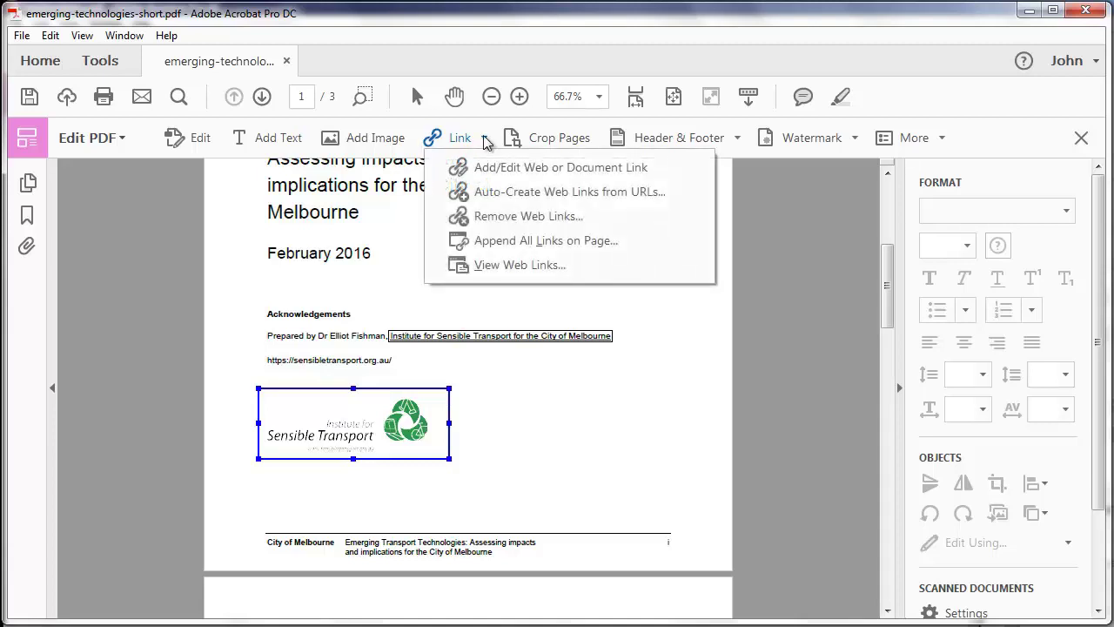
click(489, 194)
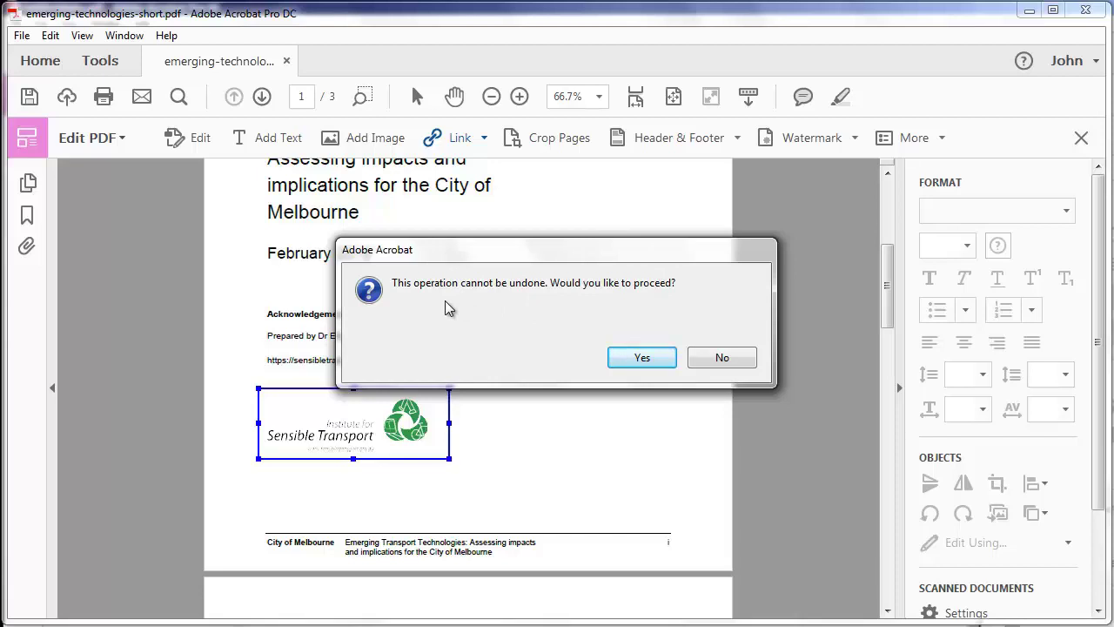
click(631, 358)
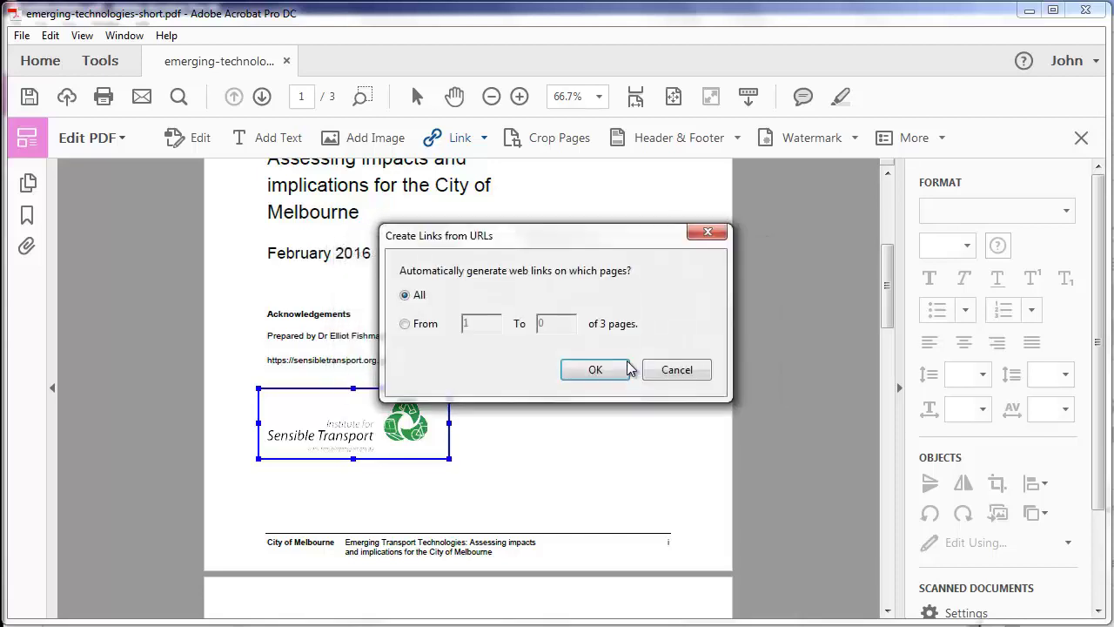
click(438, 331)
double_click(543, 325)
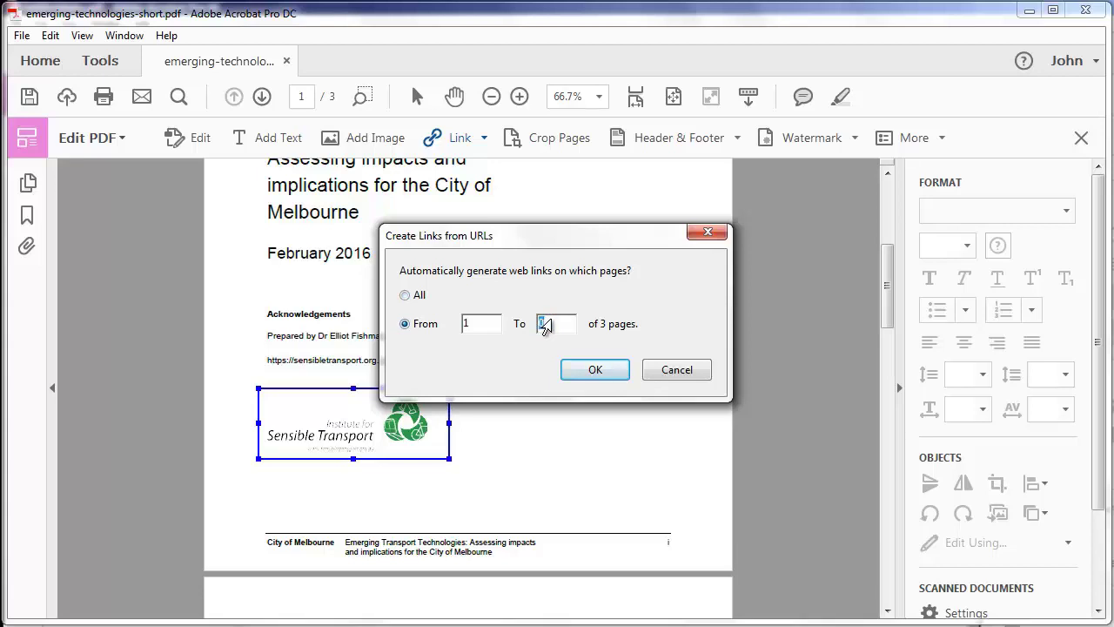
text(1)
click(595, 369)
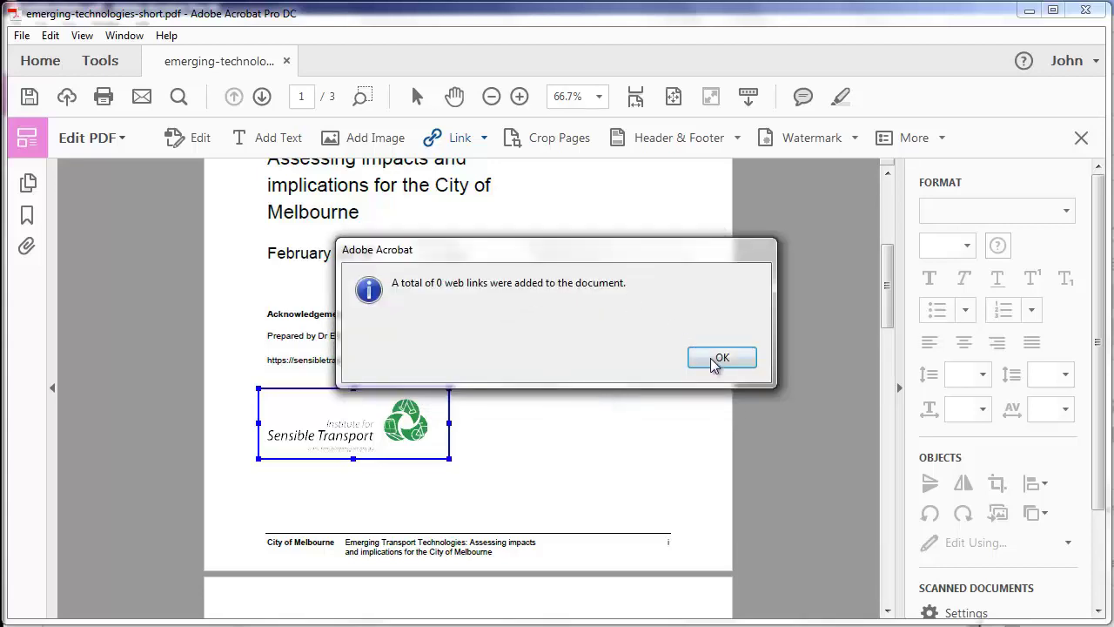
click(712, 364)
click(485, 139)
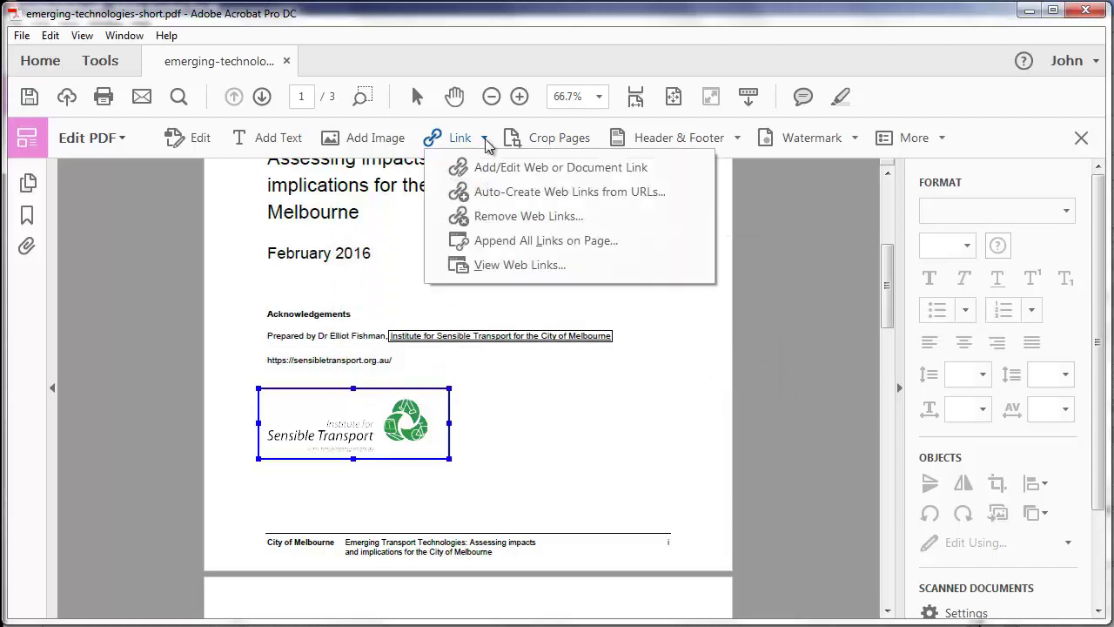
click(493, 168)
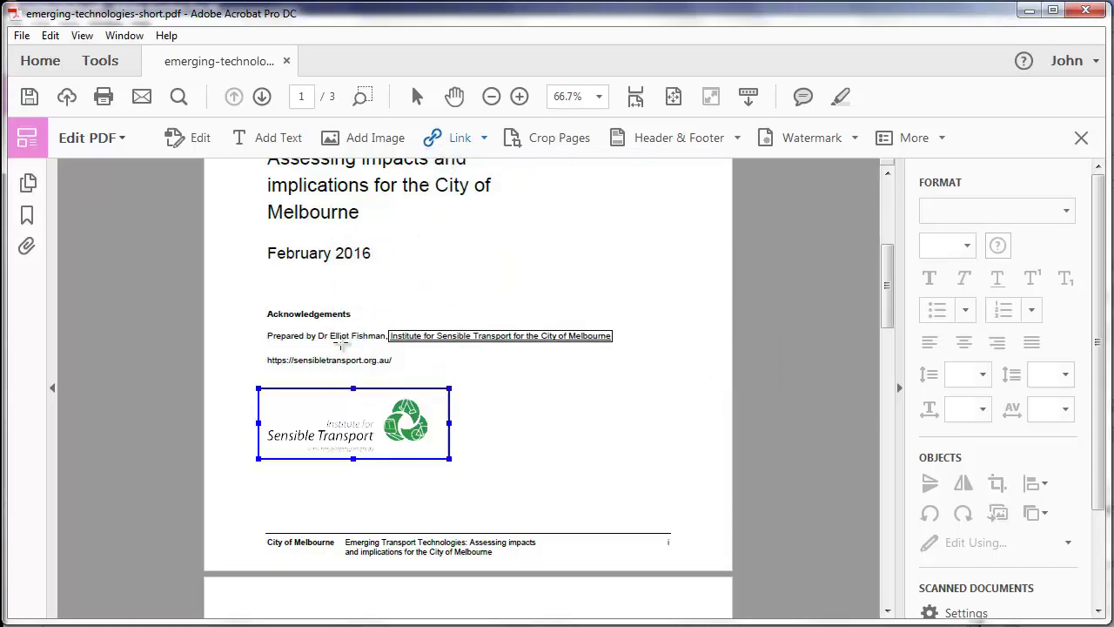
drag(262, 349, 417, 386)
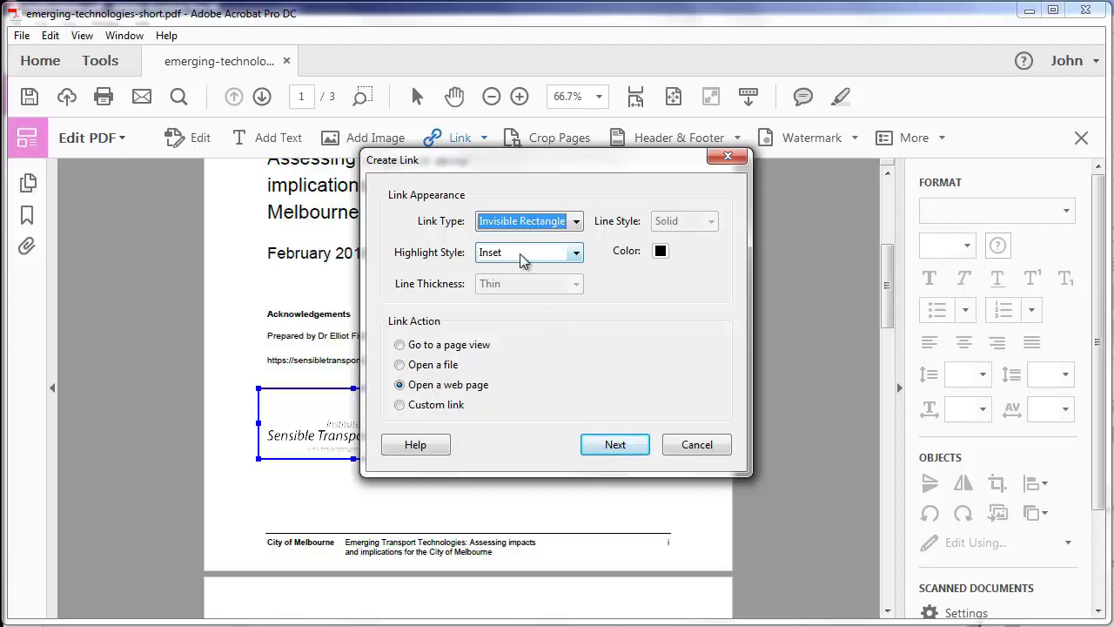
click(609, 446)
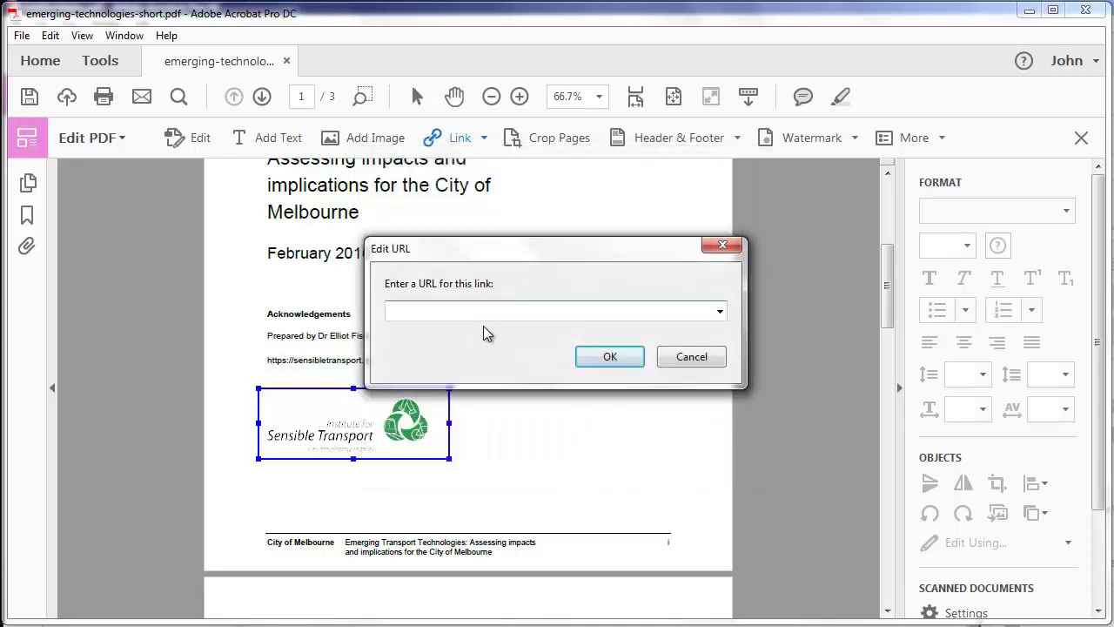
text(https://sensibletransport.org.au/)
click(608, 354)
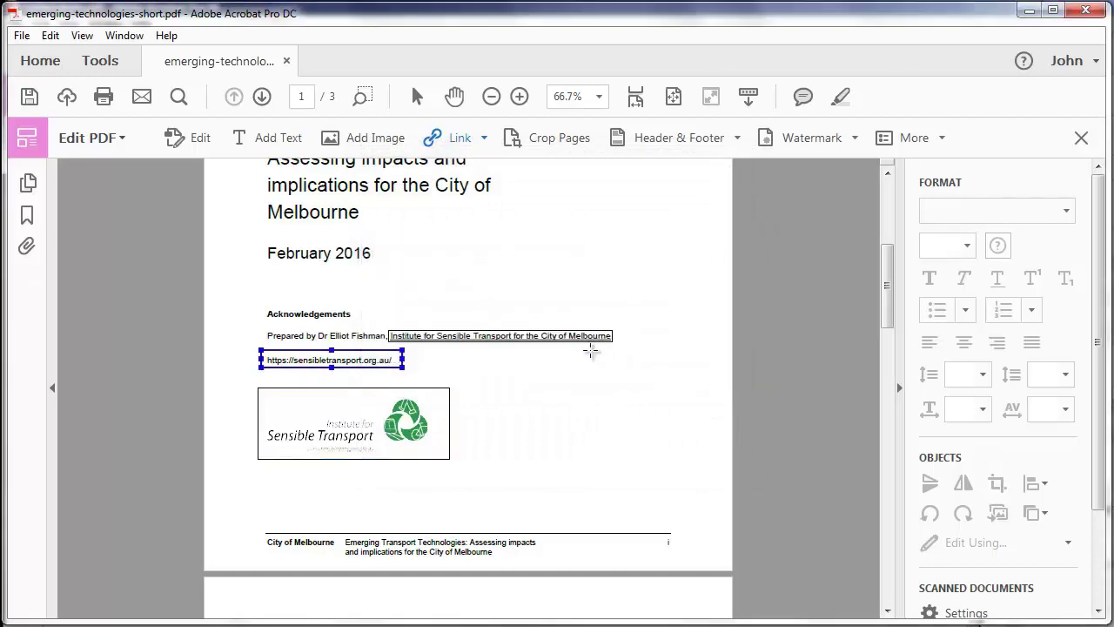
- Append the web pages of all links on page 1 to the document
click(483, 138)
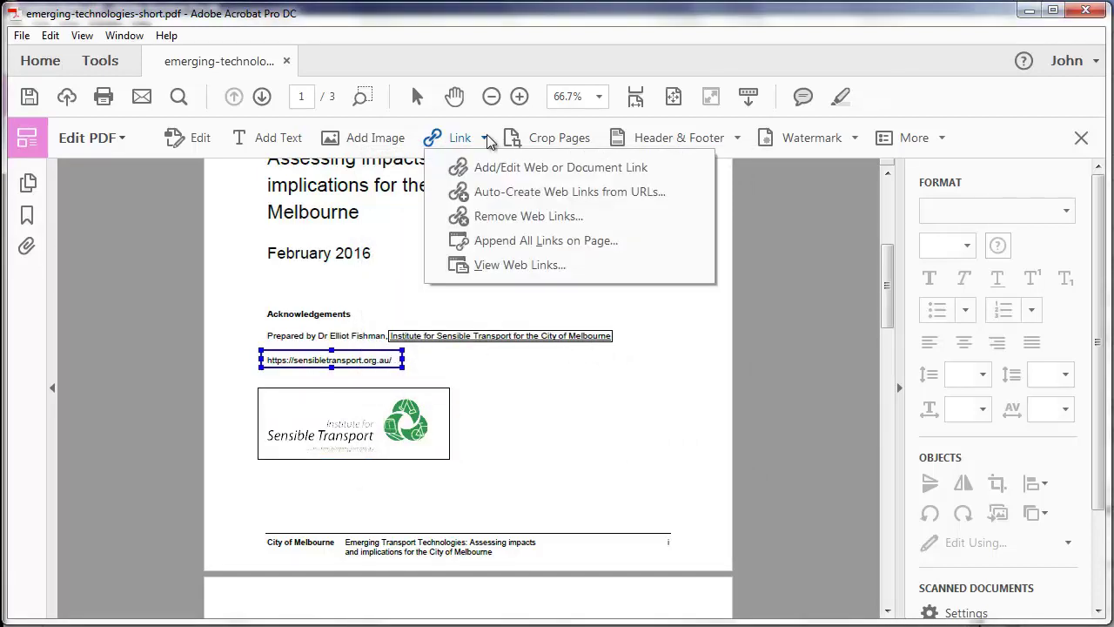
click(489, 242)
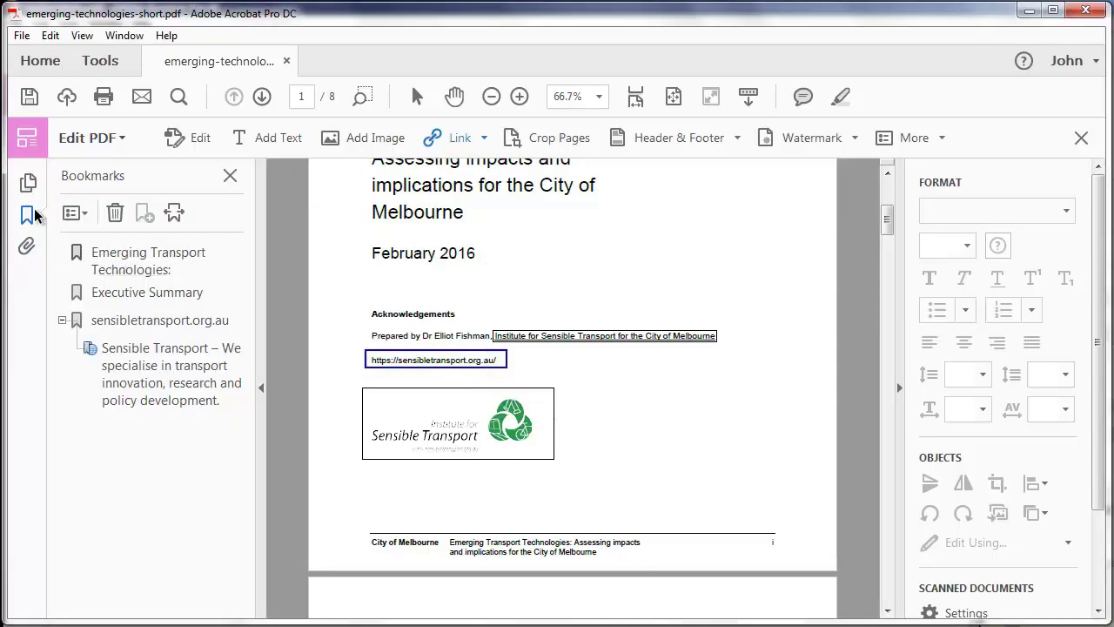
- Examine the appended web pages through the page thumbnails, from page 3 on to pages 7 and 8
click(28, 183)
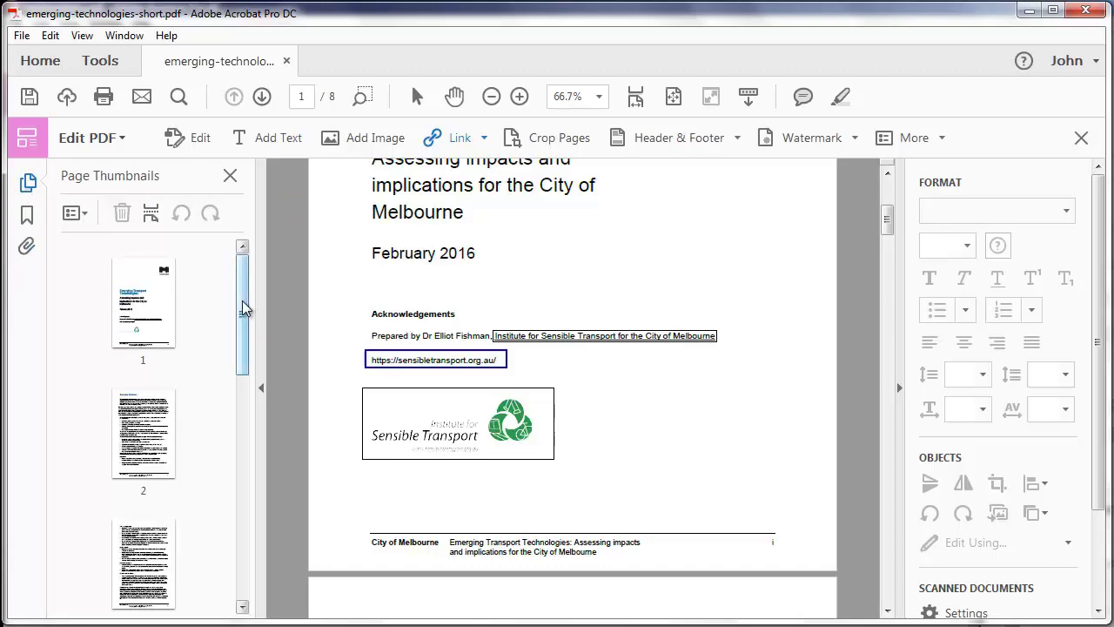
drag(242, 300, 243, 327)
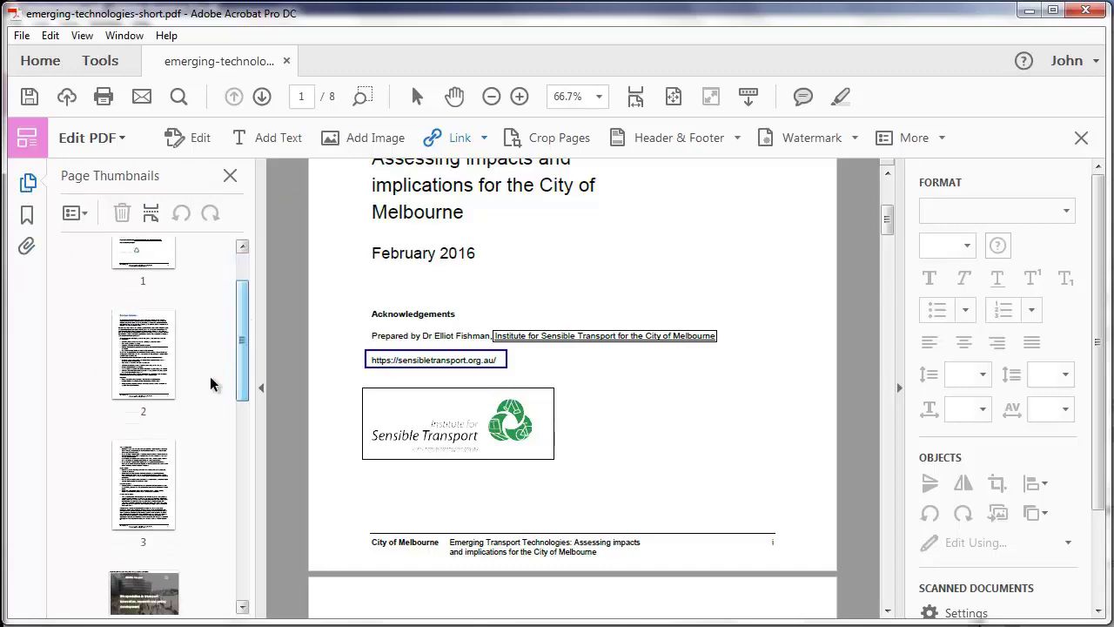
click(148, 480)
scroll(500, 393, down, 2)
scroll(508, 393, down, 8)
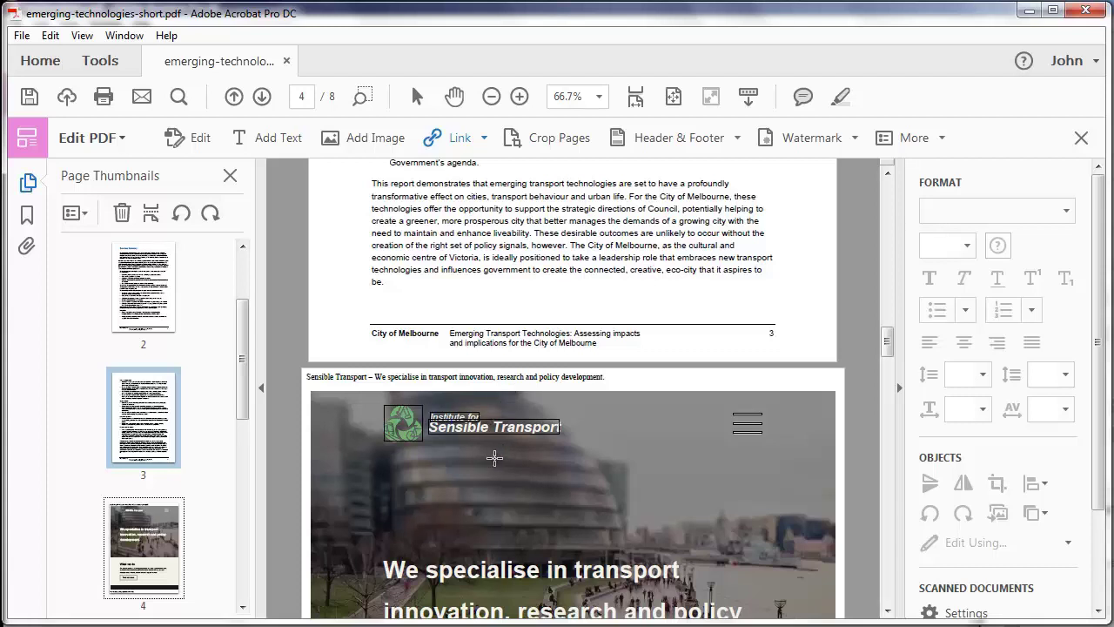
scroll(175, 418, down, 6)
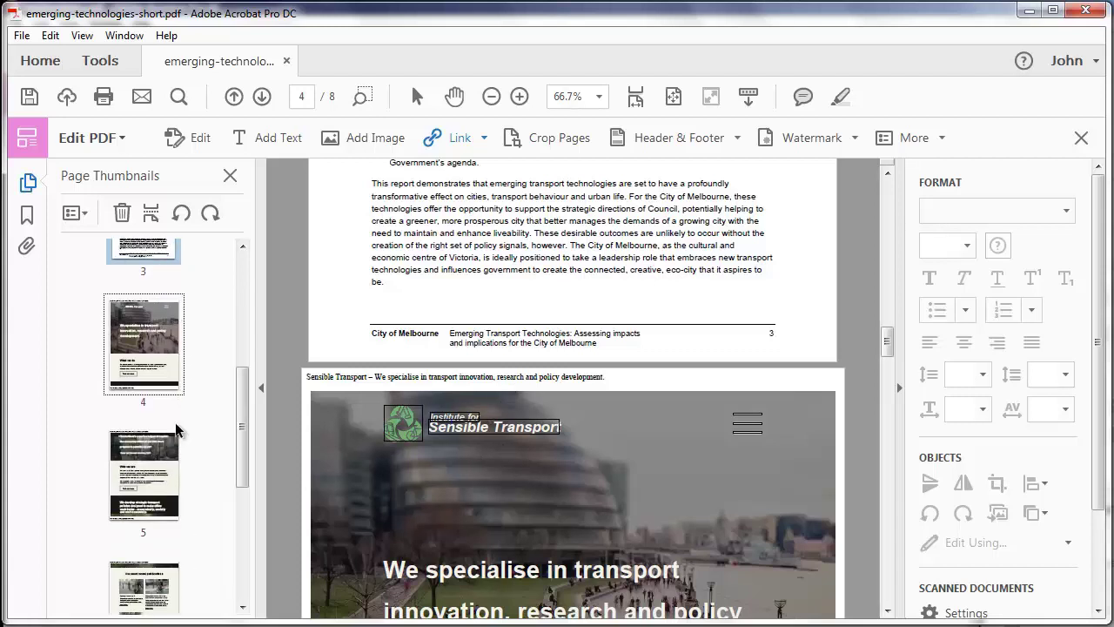
scroll(173, 426, down, 1)
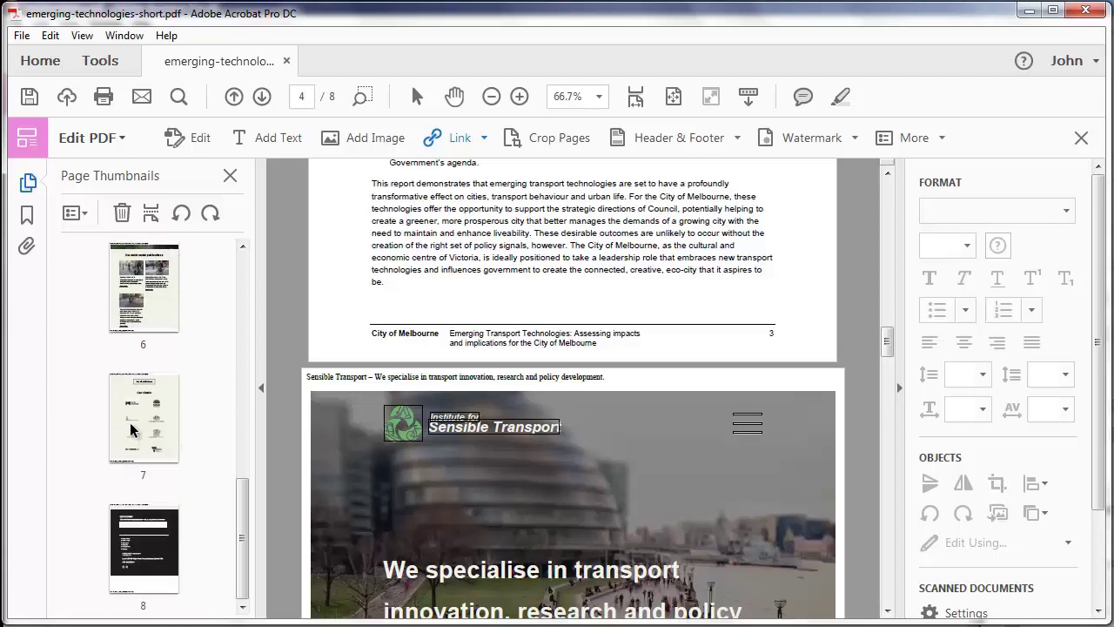
click(141, 426)
click(160, 544)
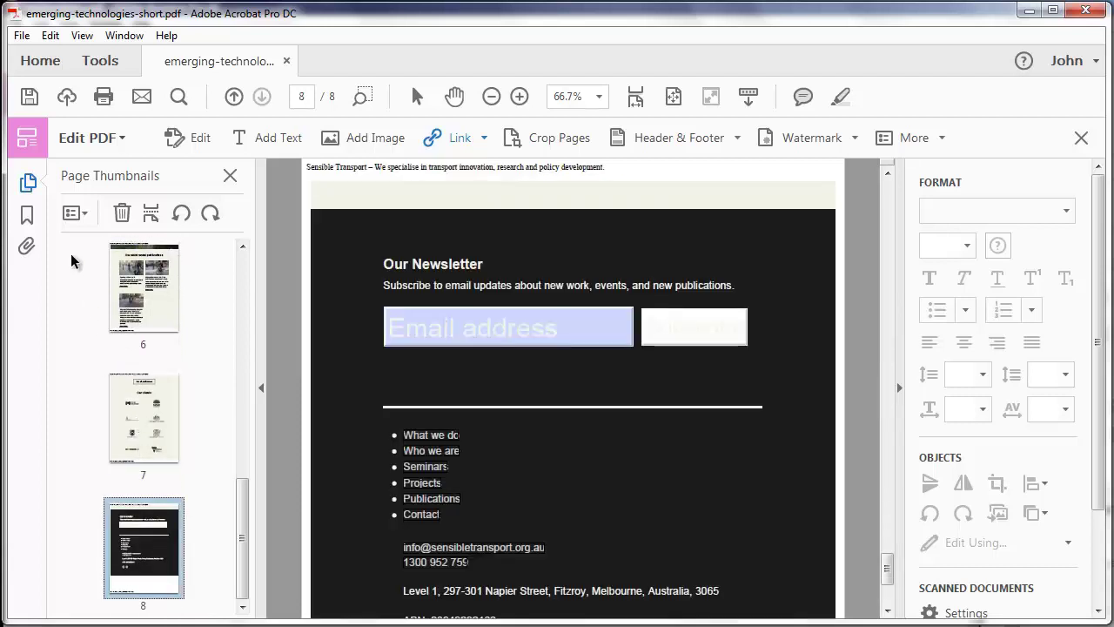
- Examine the document's bookmarks, following Executive Summary, sensibletransport.org.au, the appended web page entry and Emerging Transport Technologies
click(27, 215)
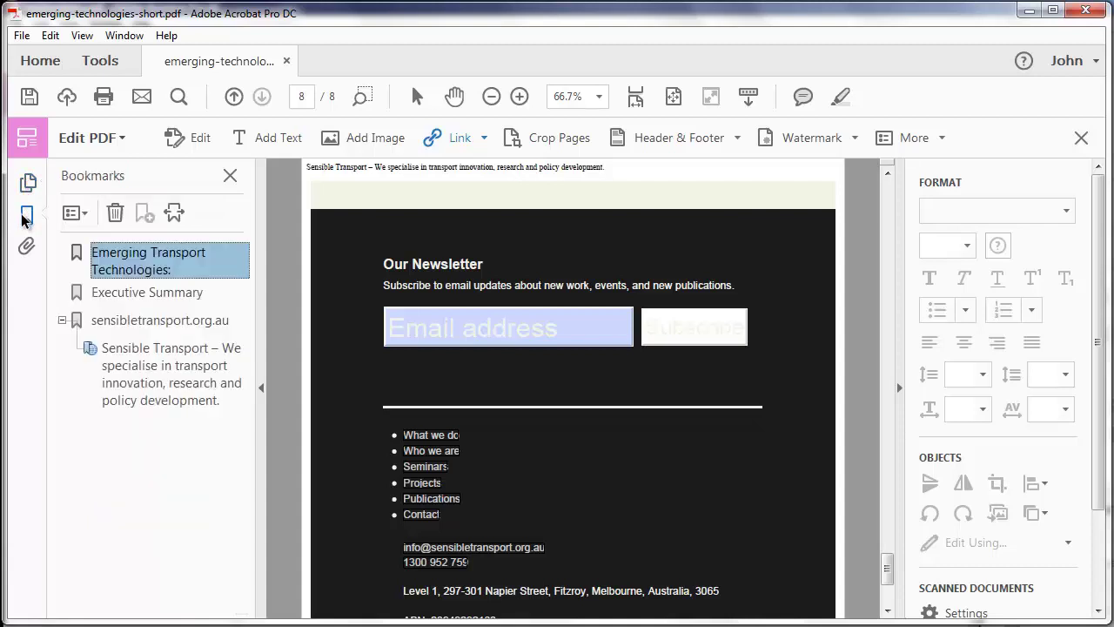
click(113, 295)
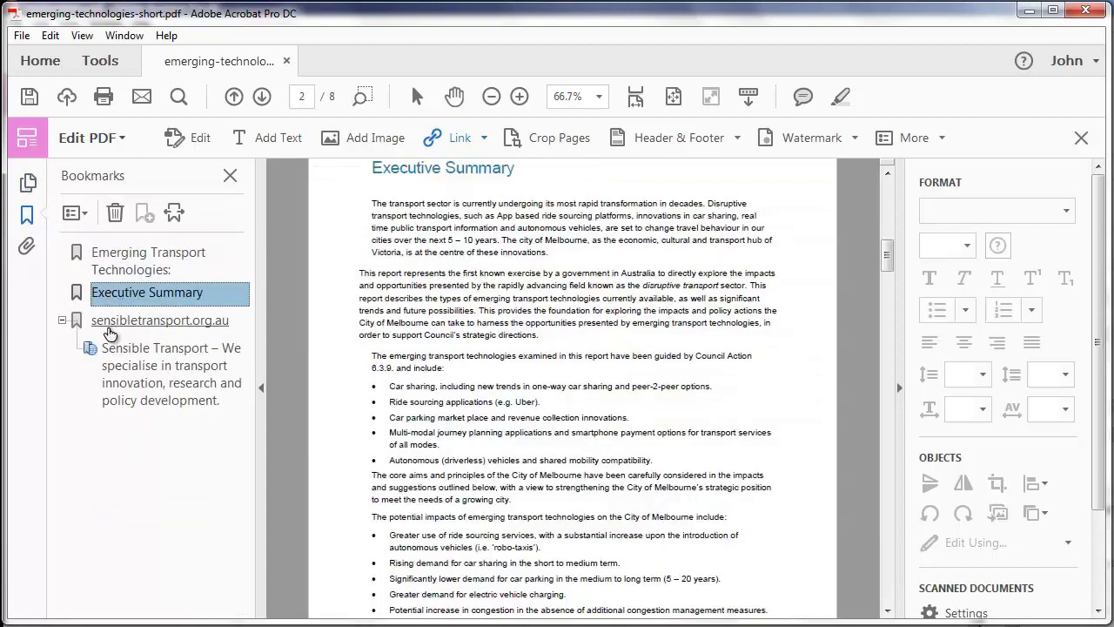
click(113, 322)
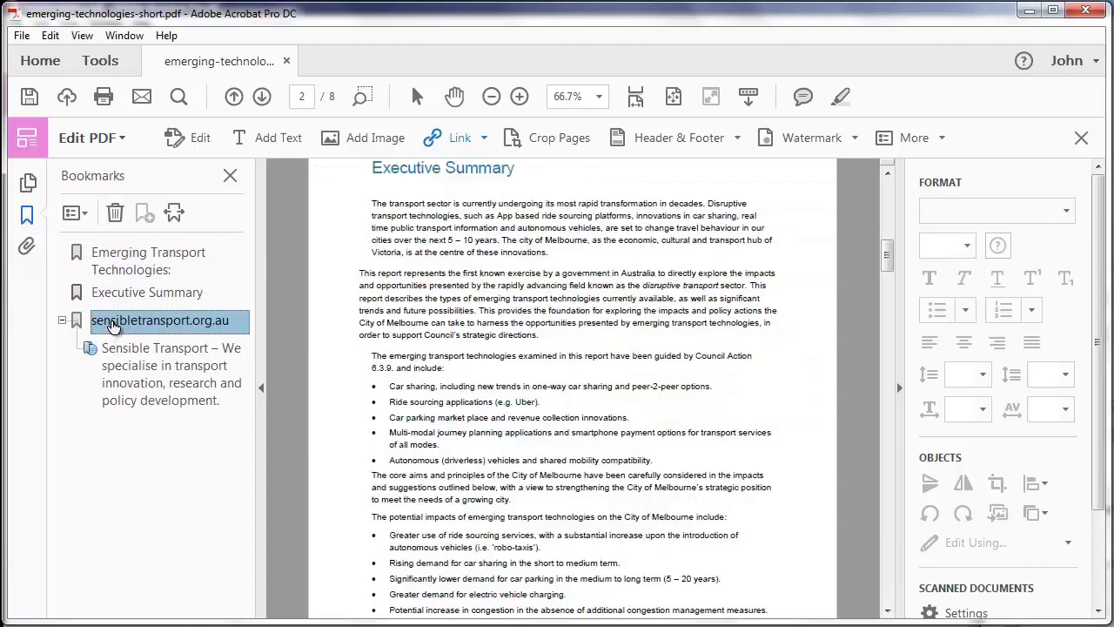
click(124, 373)
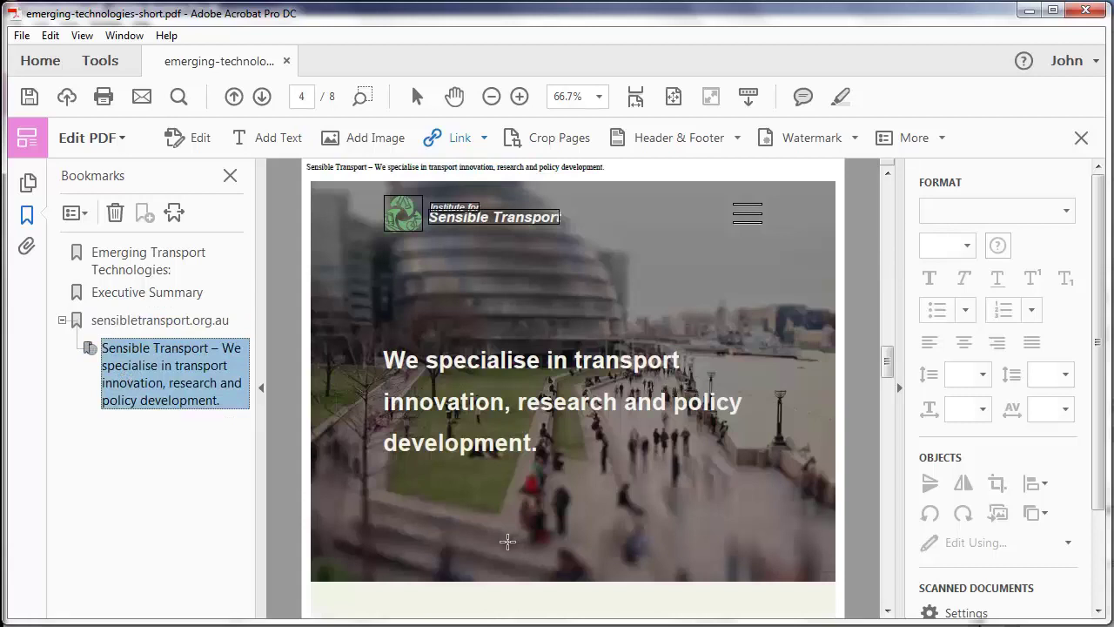
click(122, 255)
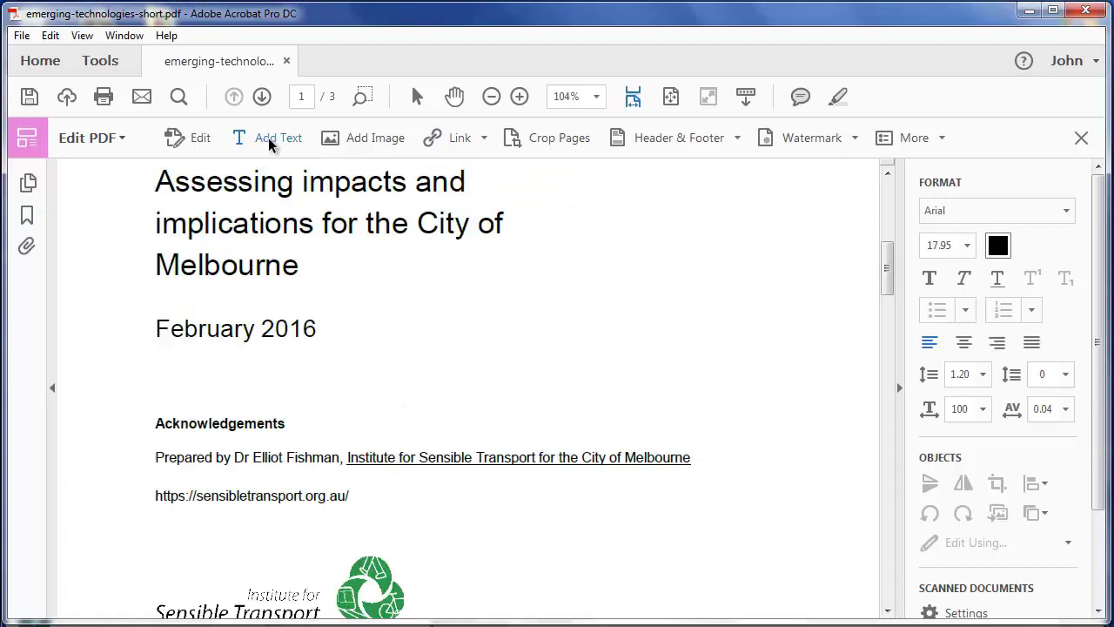
click(270, 141)
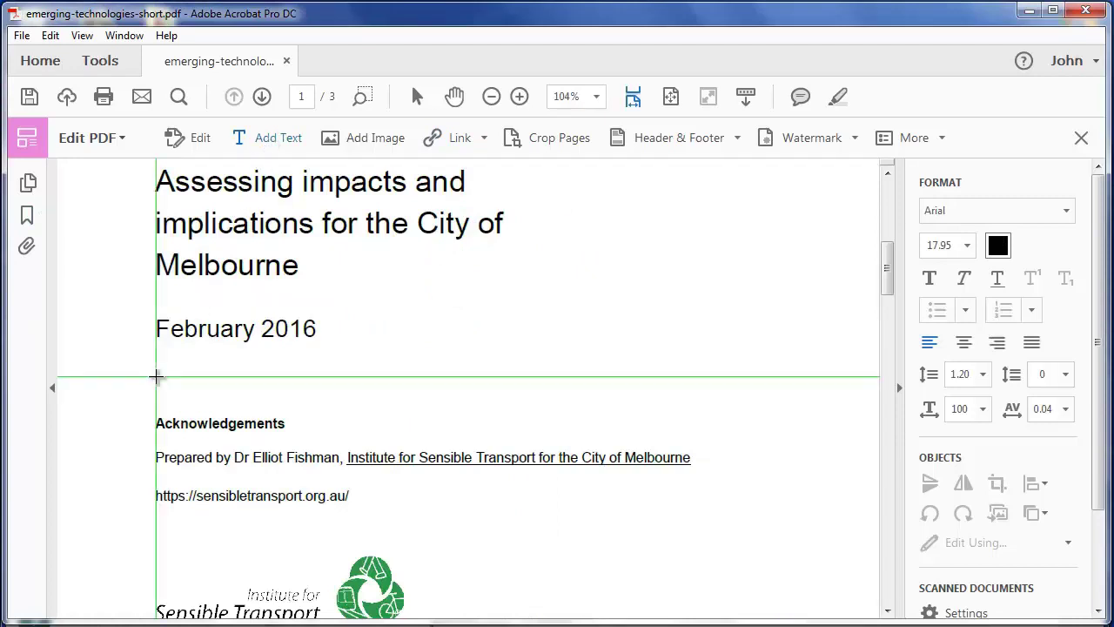
click(156, 376)
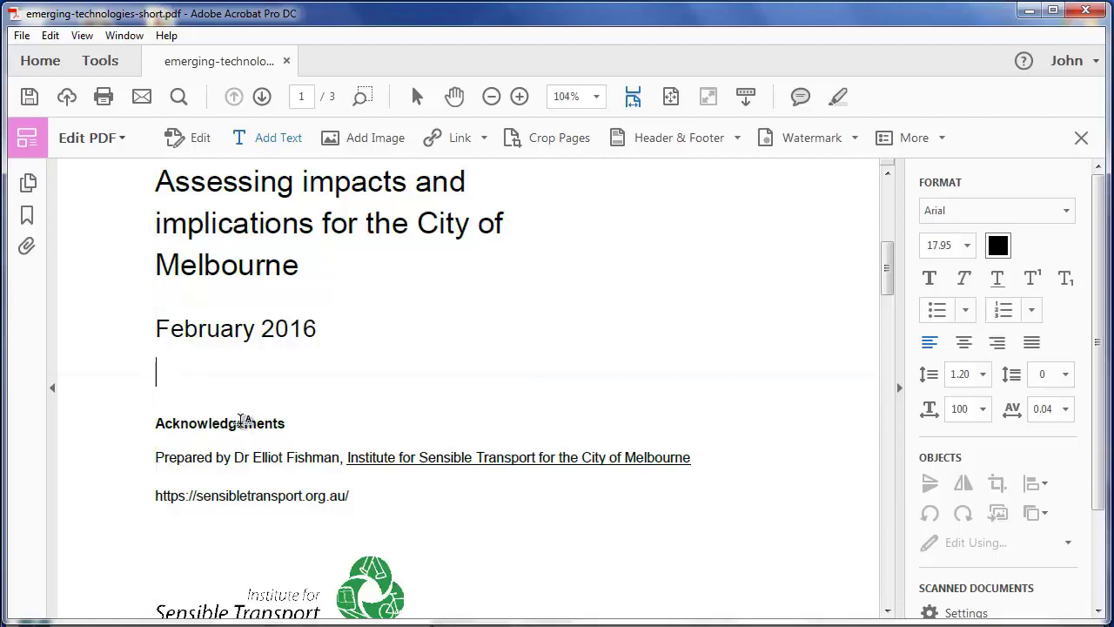
text(https://sensibletransport.org.au/)
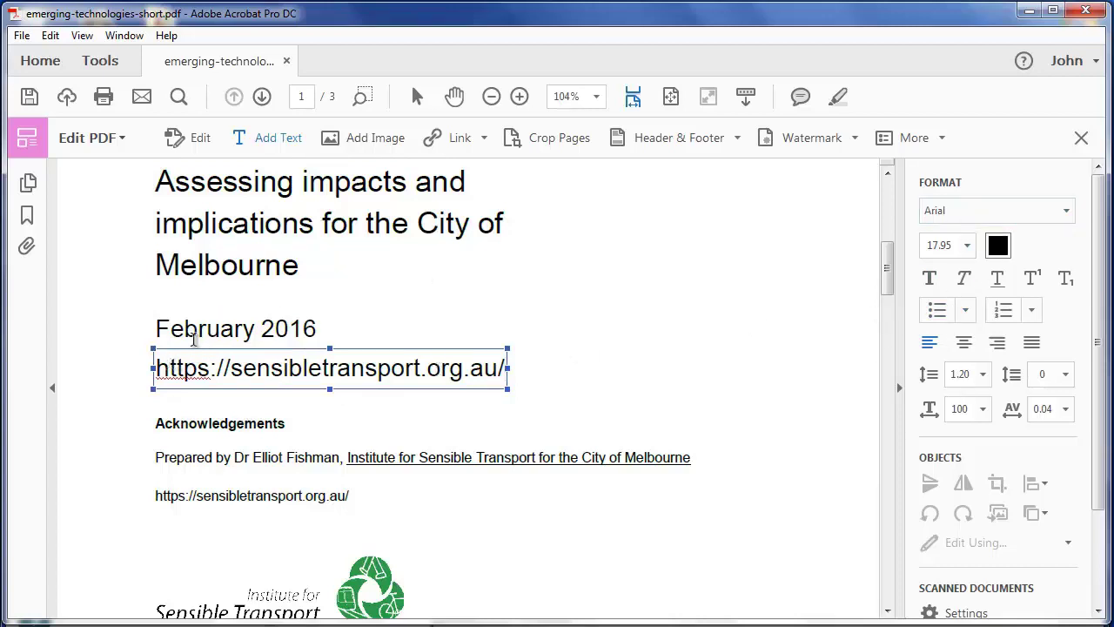
- Format the new web address text below the date as 12 pt bold
drag(157, 369, 523, 371)
click(967, 244)
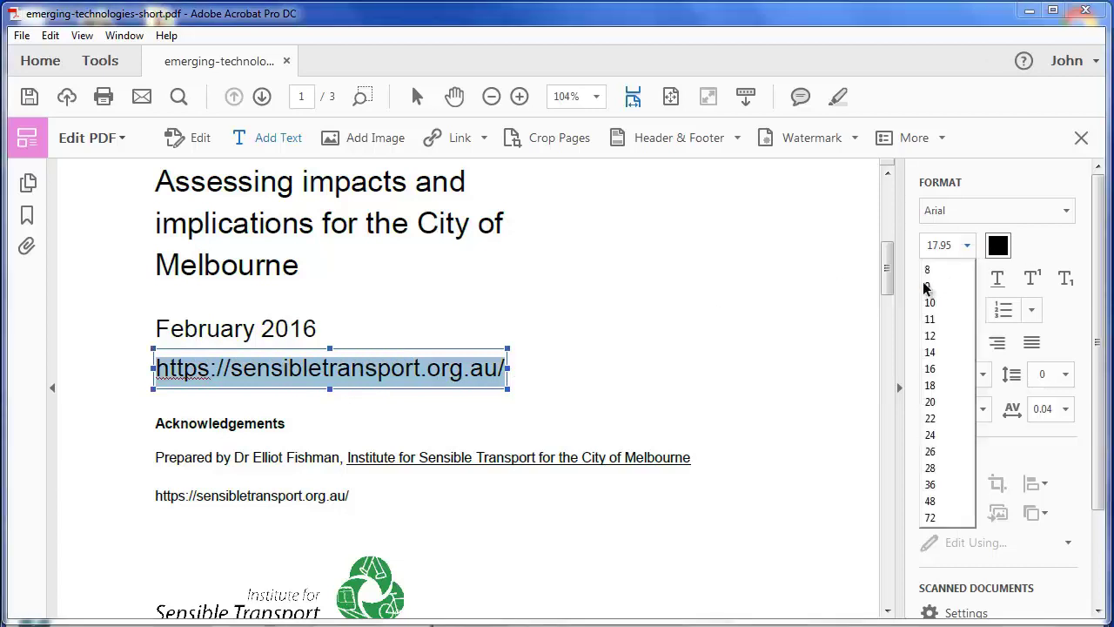
click(936, 339)
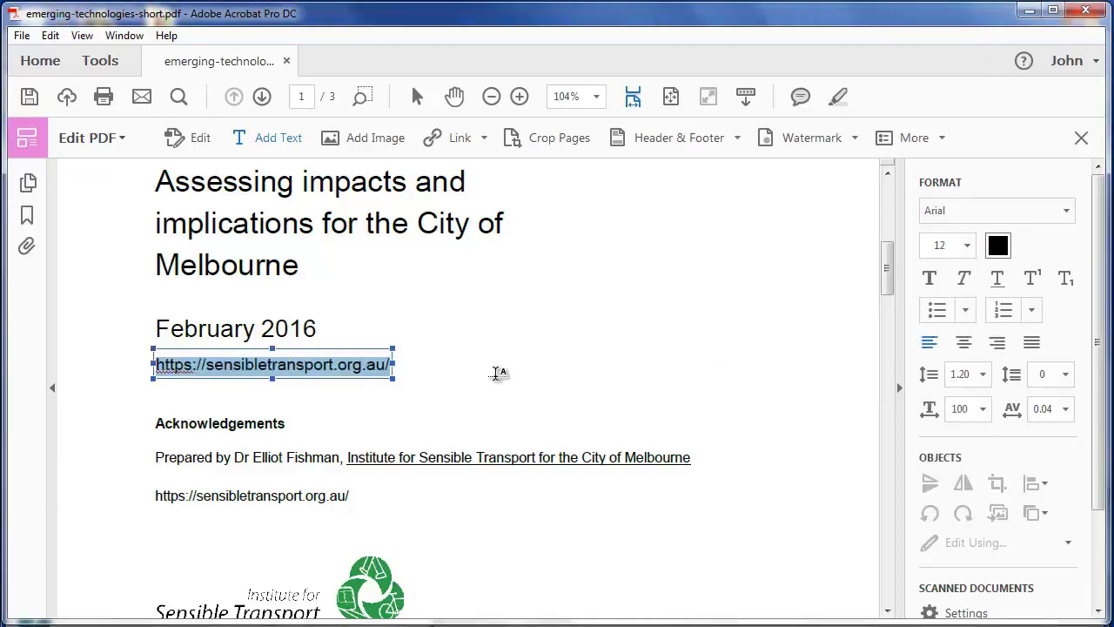
click(930, 279)
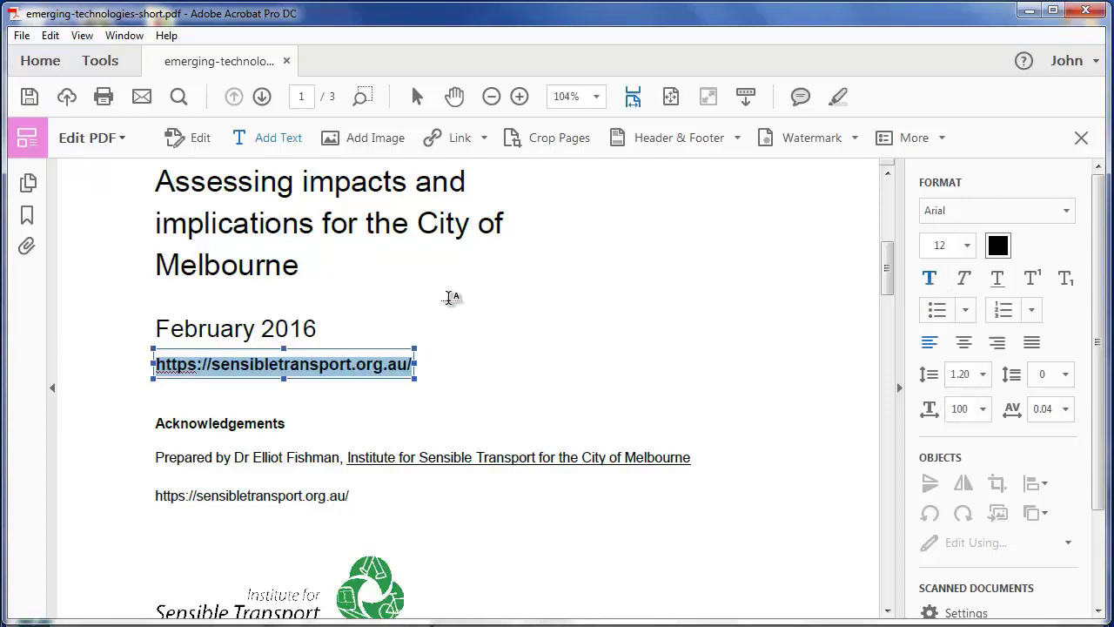
- Auto-create web links from the URLs on all pages of the document
click(480, 141)
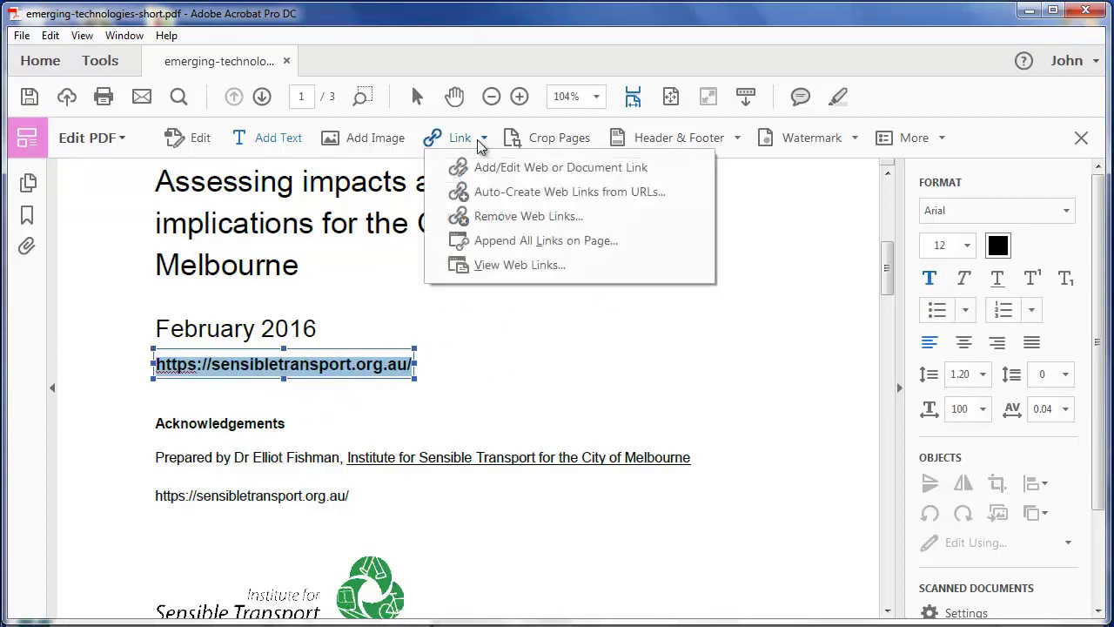
click(502, 193)
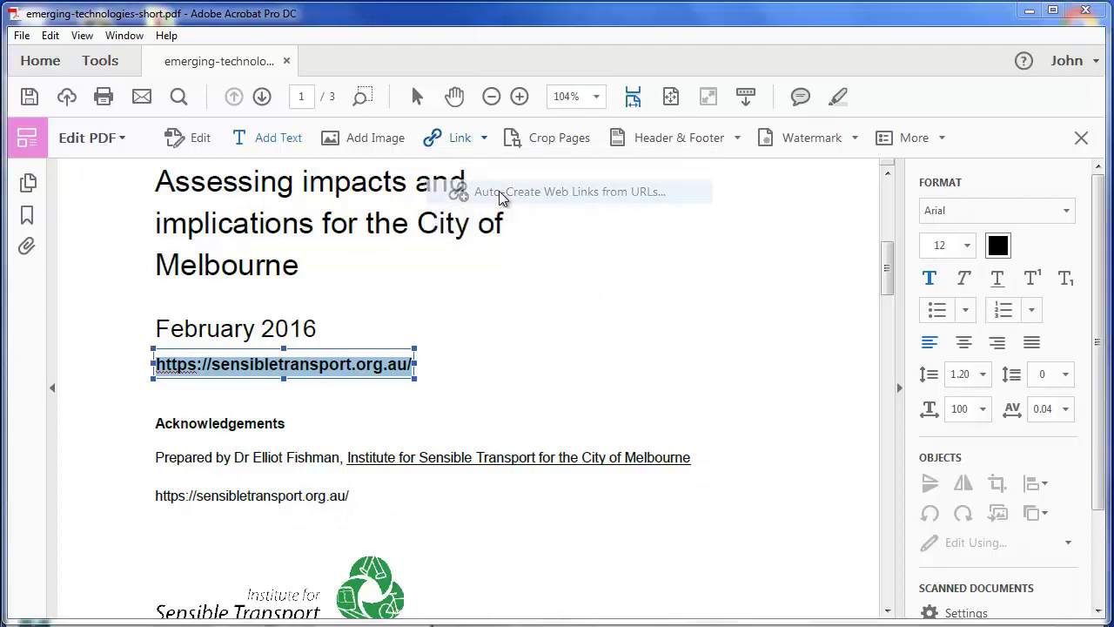
click(643, 358)
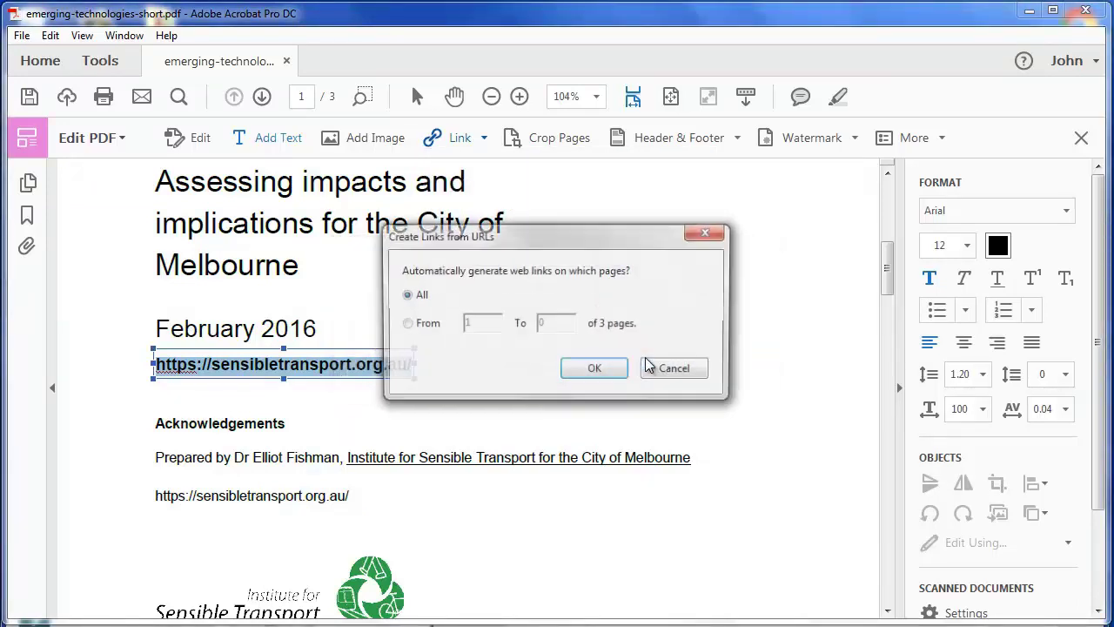
click(601, 370)
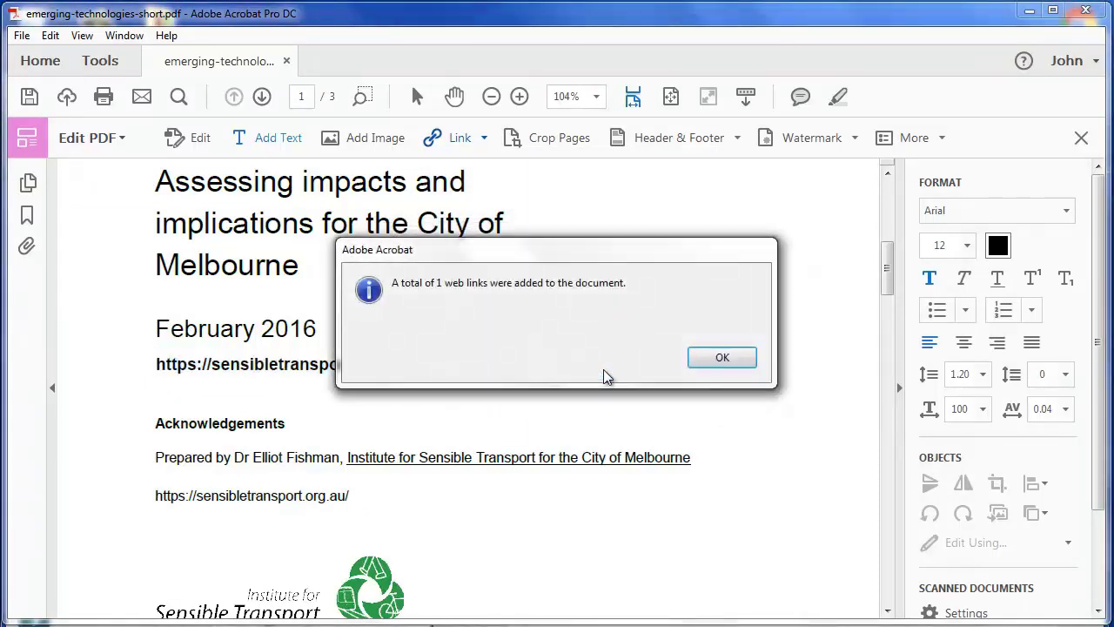
click(720, 357)
scroll(348, 435, down, 4)
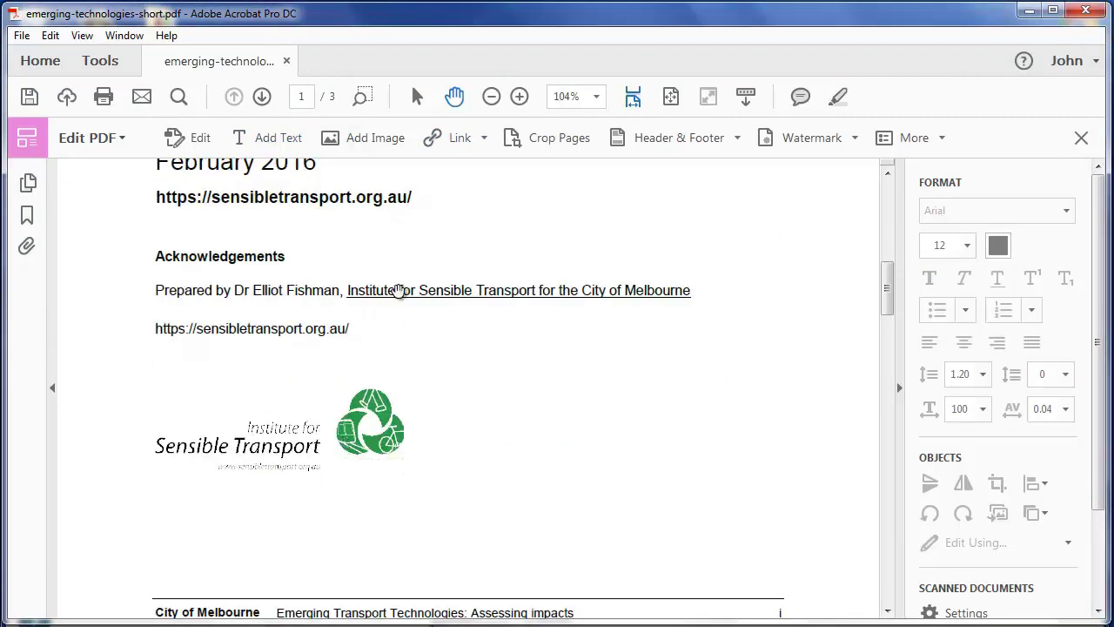
click(484, 138)
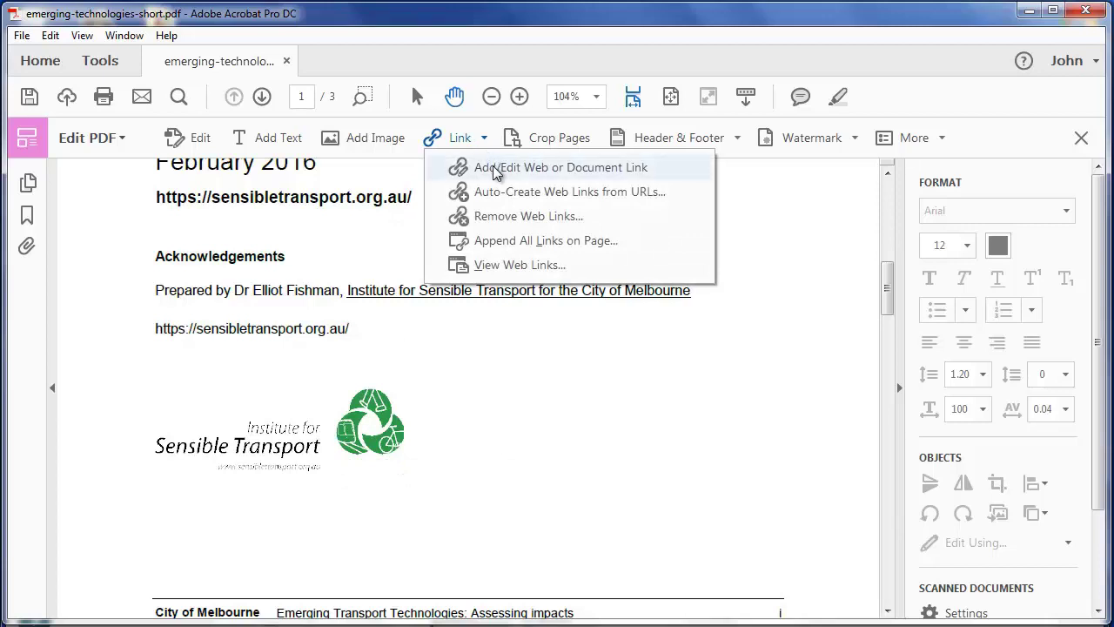
click(494, 166)
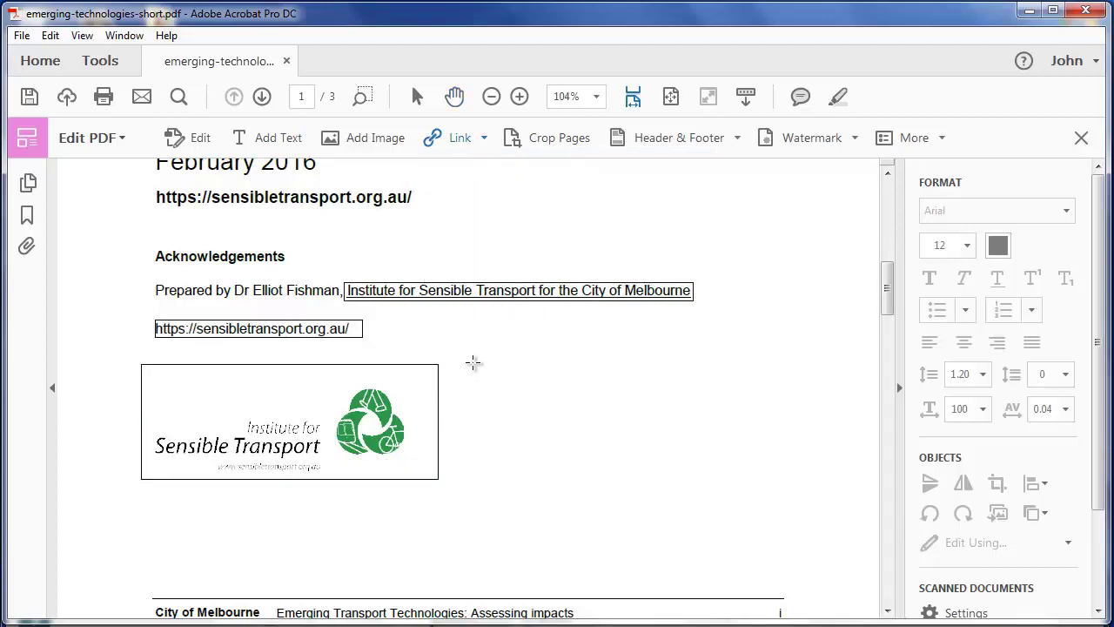
drag(456, 370, 666, 383)
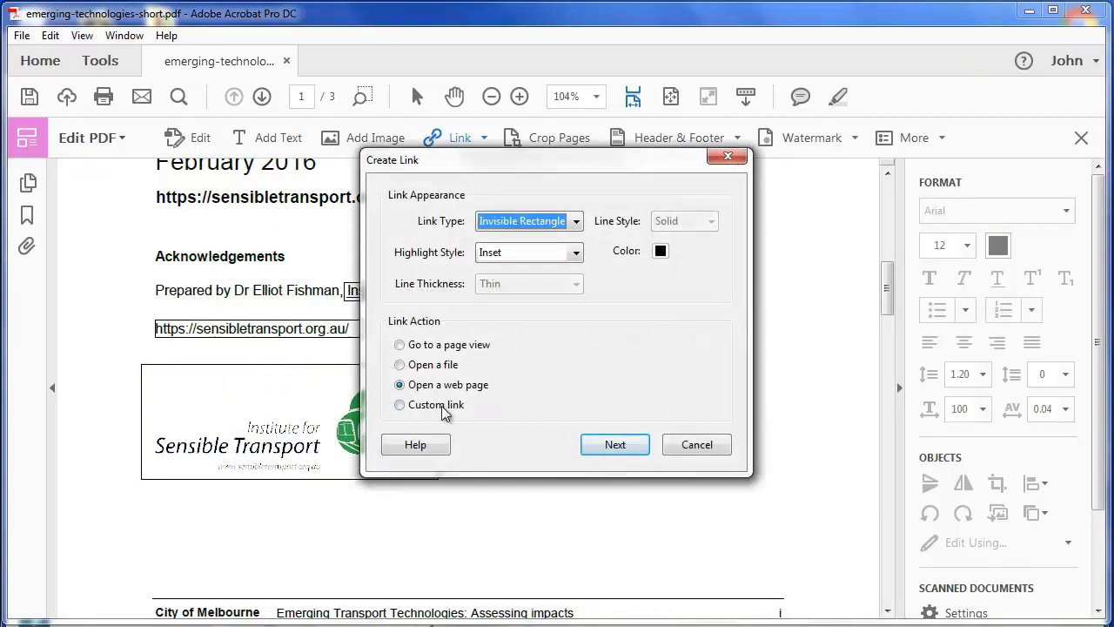
click(522, 254)
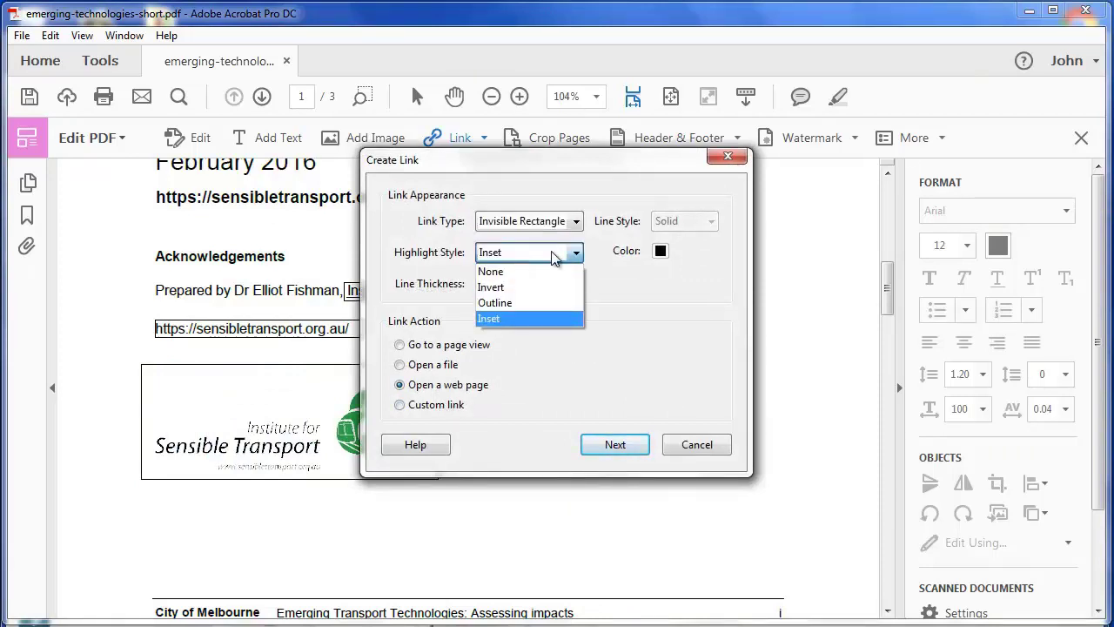
click(551, 254)
click(696, 443)
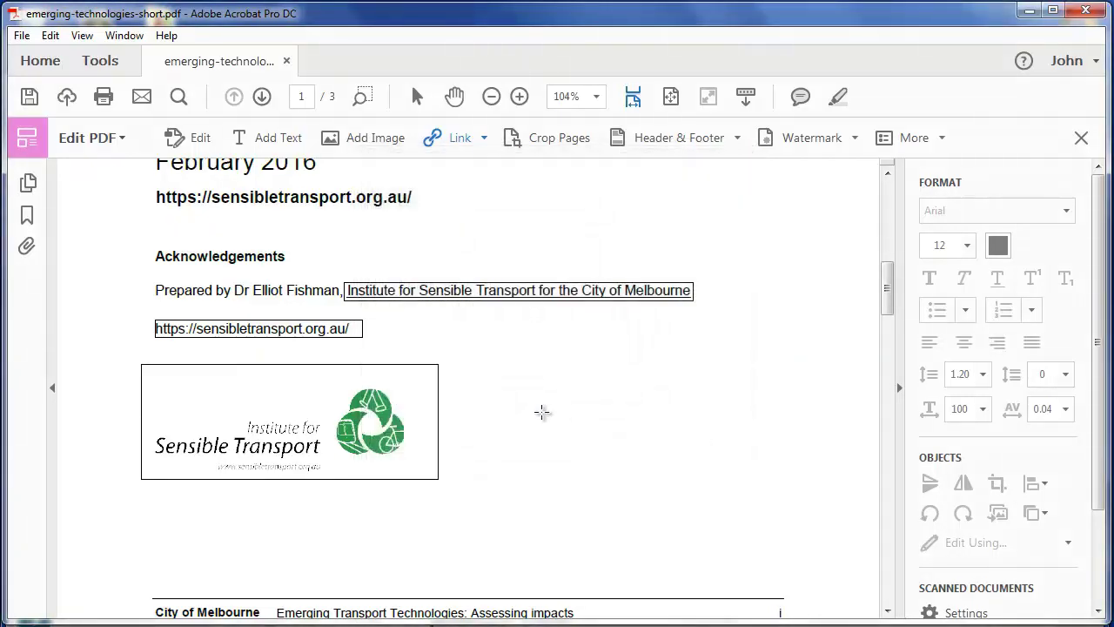
click(29, 141)
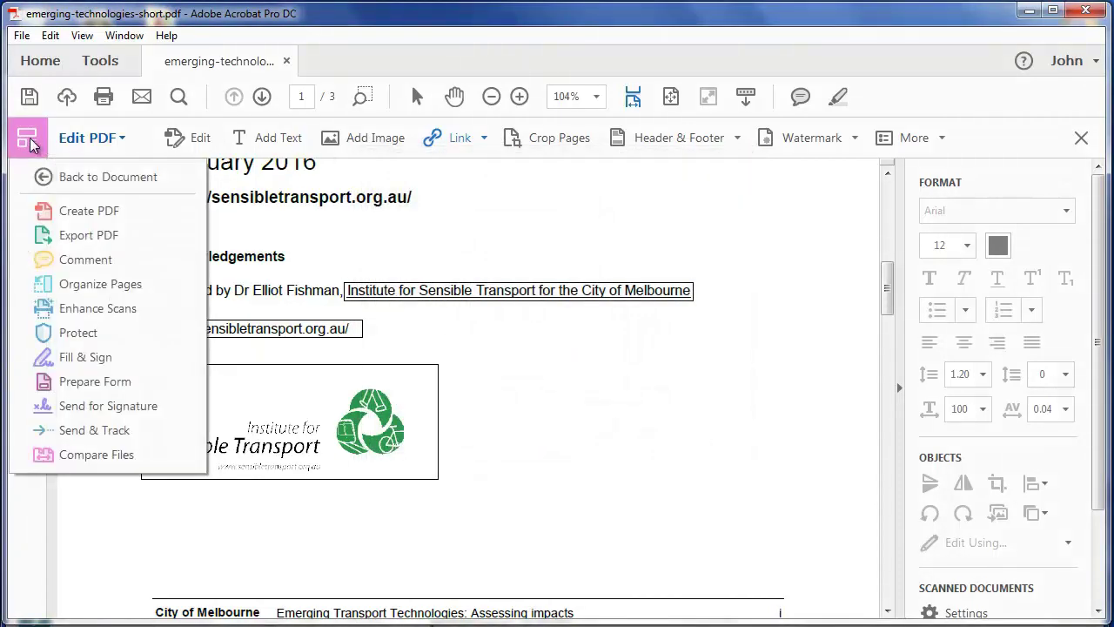
click(78, 178)
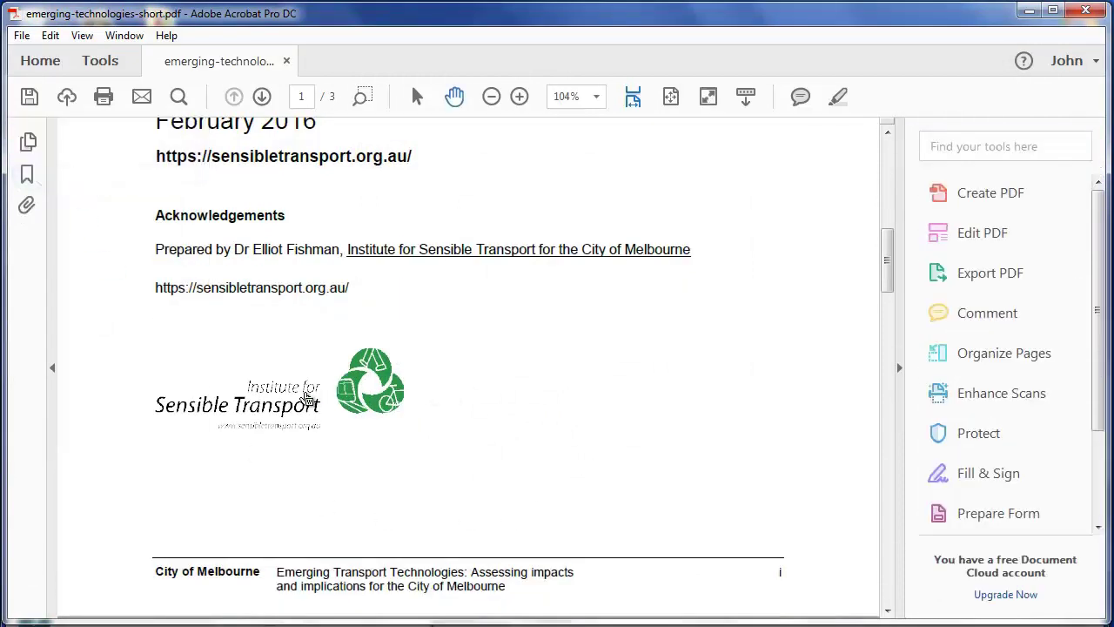
click(307, 398)
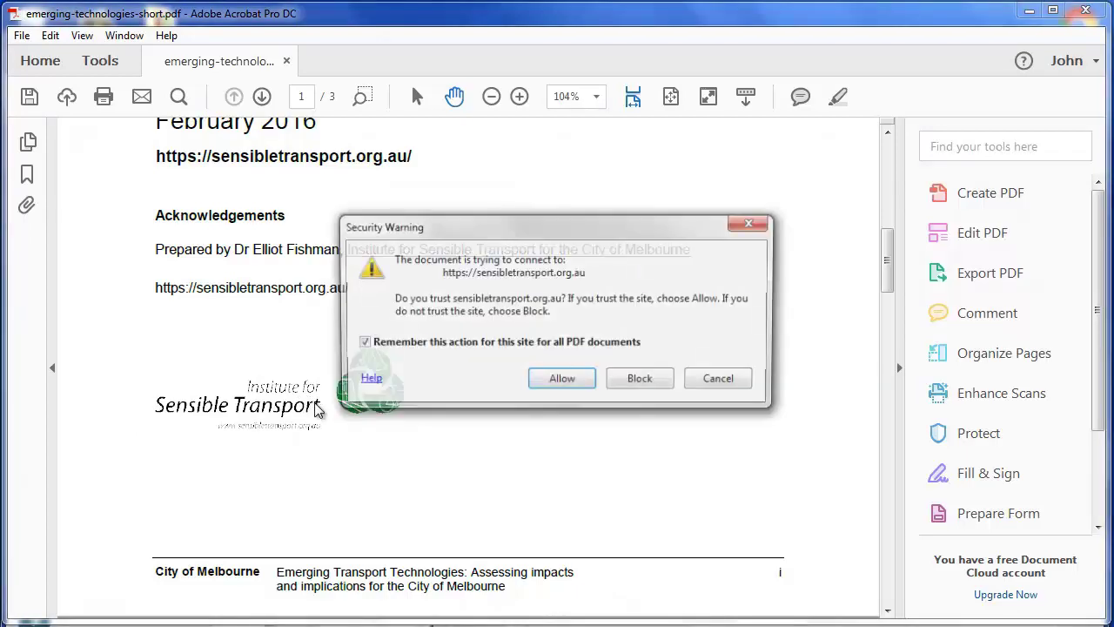
click(561, 380)
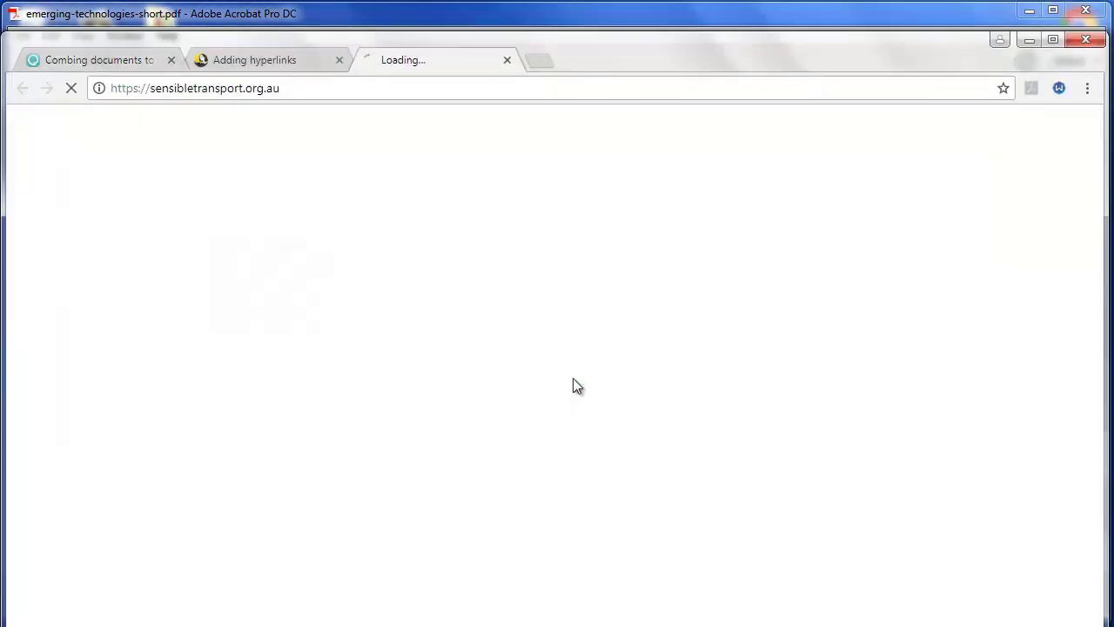